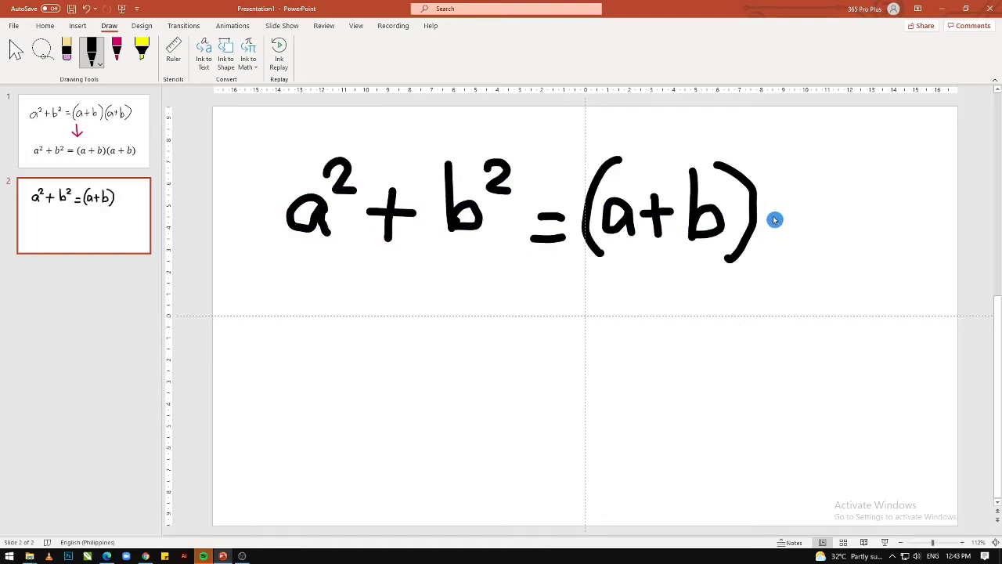
- Lasso the handwritten equation a² + b² = (a+b)(a+b) on slide 1 and convert it with Ink to Math
{"action": "left_click", "coordinate": [43, 54]}
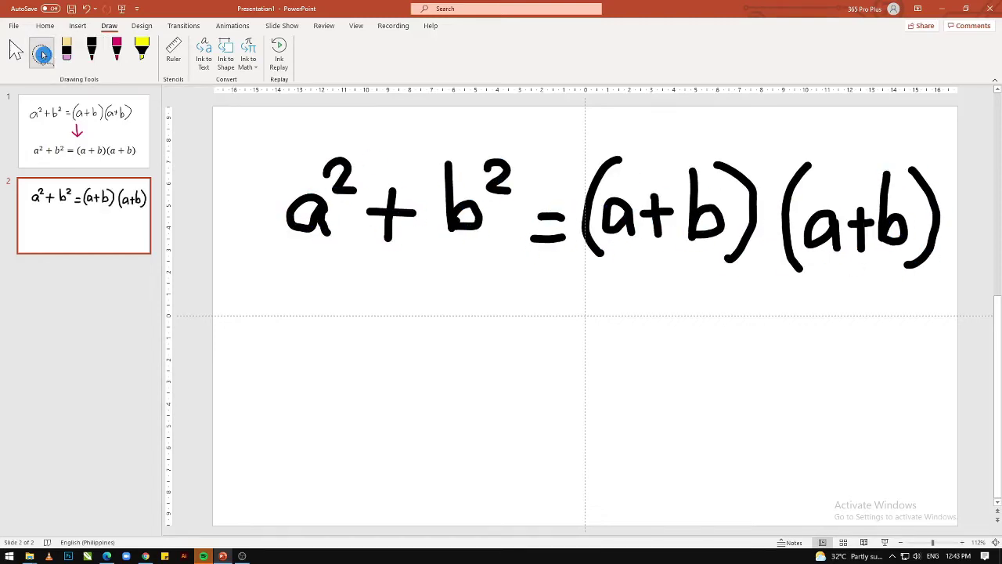
{"action": "left_click_drag", "start_coordinate": [834, 141], "coordinate": [929, 336]}
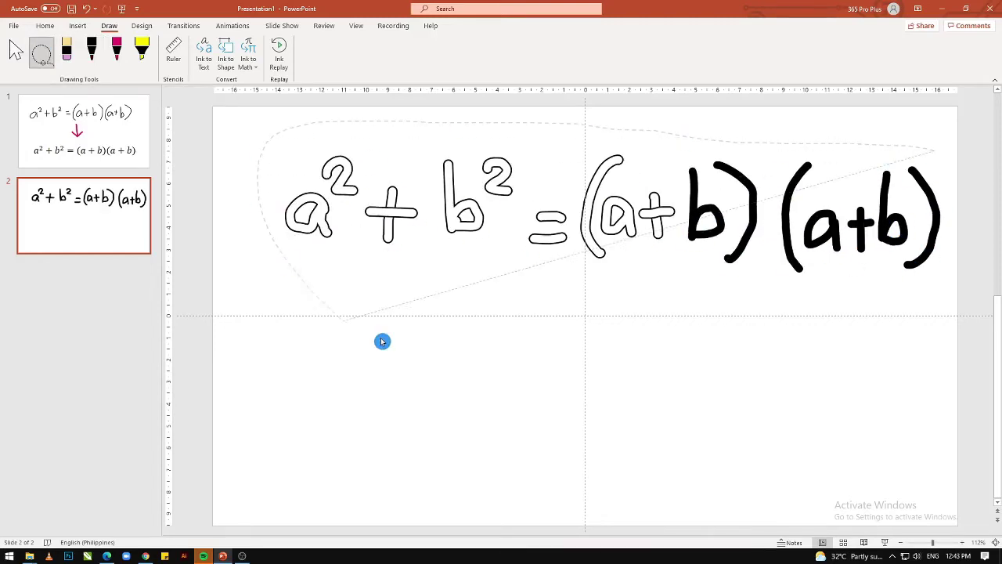
{"action": "left_click", "coordinate": [253, 68]}
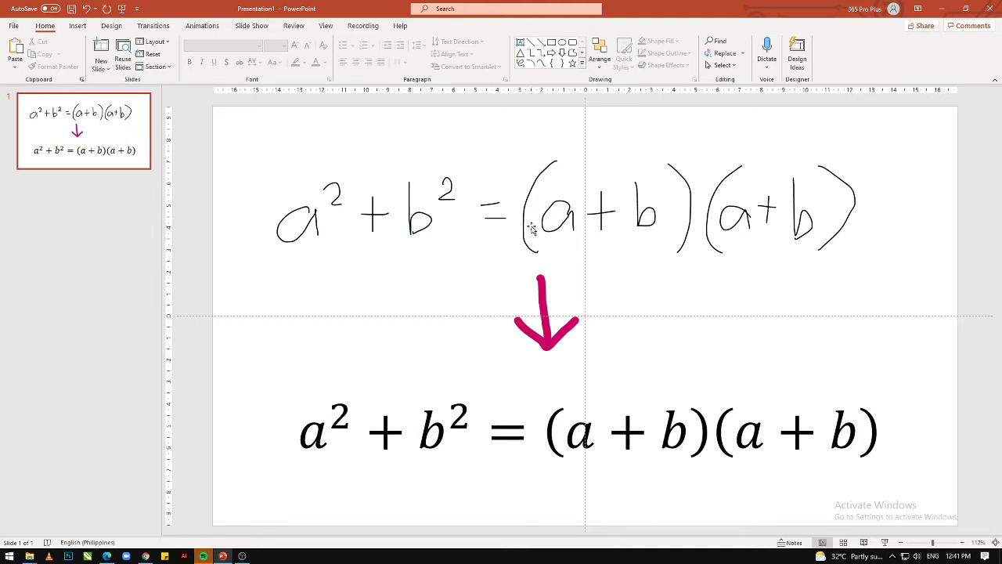
- Place the insertion line just below slide 1 in the thumbnail pane
{"action": "left_click", "coordinate": [303, 192]}
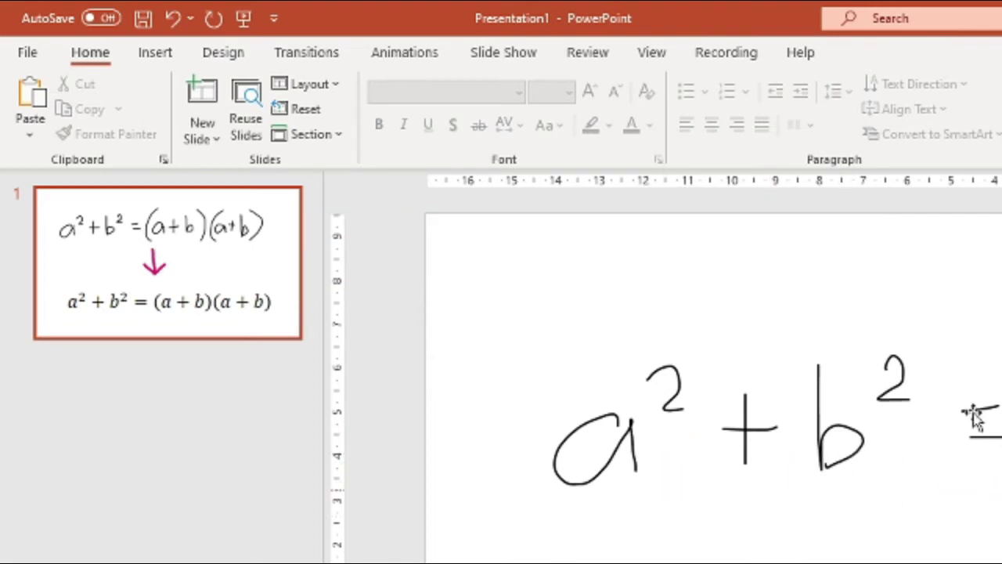
{"action": "left_click", "coordinate": [87, 186]}
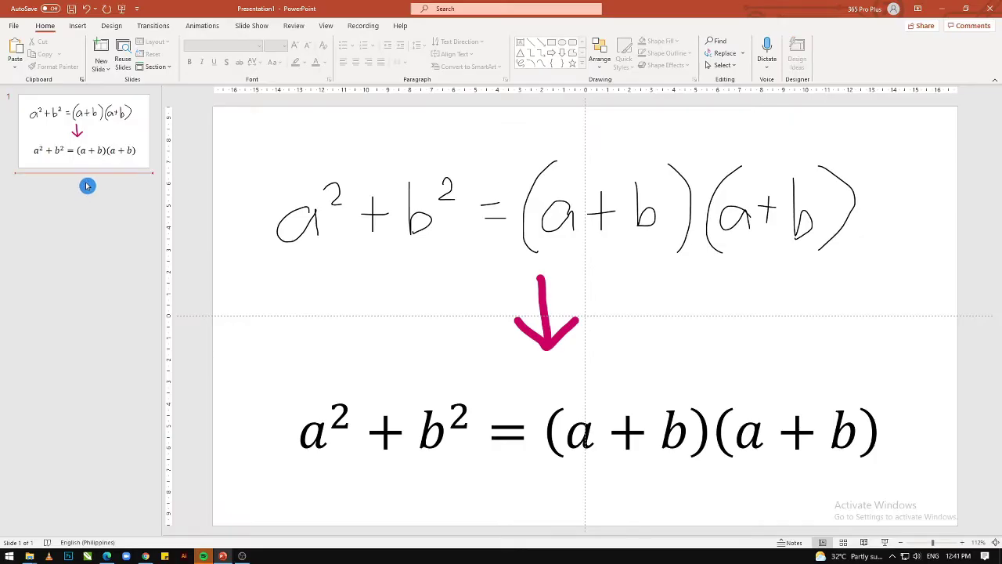
- Insert a new slide after slide 1 and delete its title and text placeholders
{"action": "key", "text": "Return"}
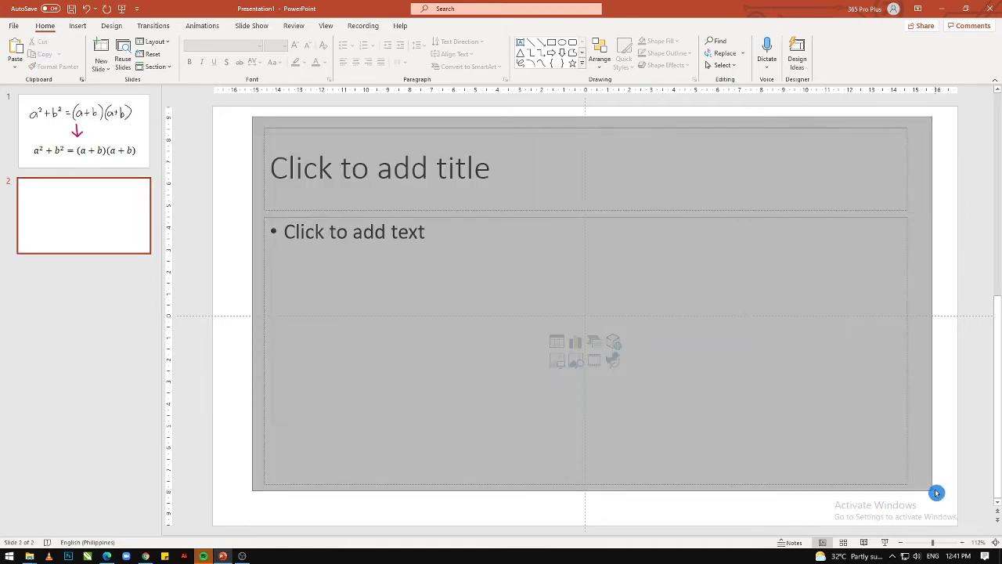
{"action": "left_click_drag", "start_coordinate": [254, 121], "coordinate": [935, 487]}
{"action": "key", "text": "Delete"}
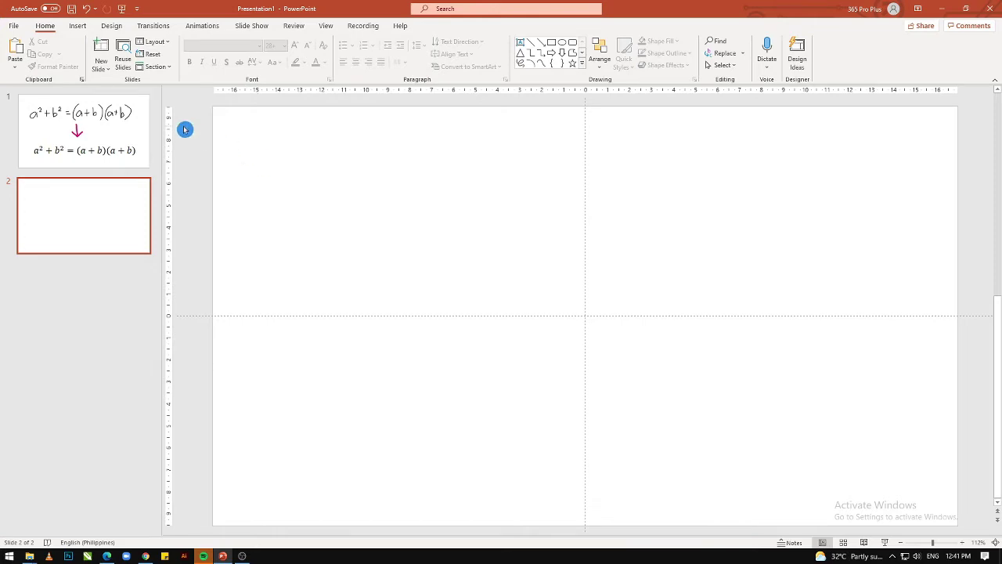
- Enable the Draw tab under Main Tabs in Options > Customize Ribbon
{"action": "left_click", "coordinate": [13, 25]}
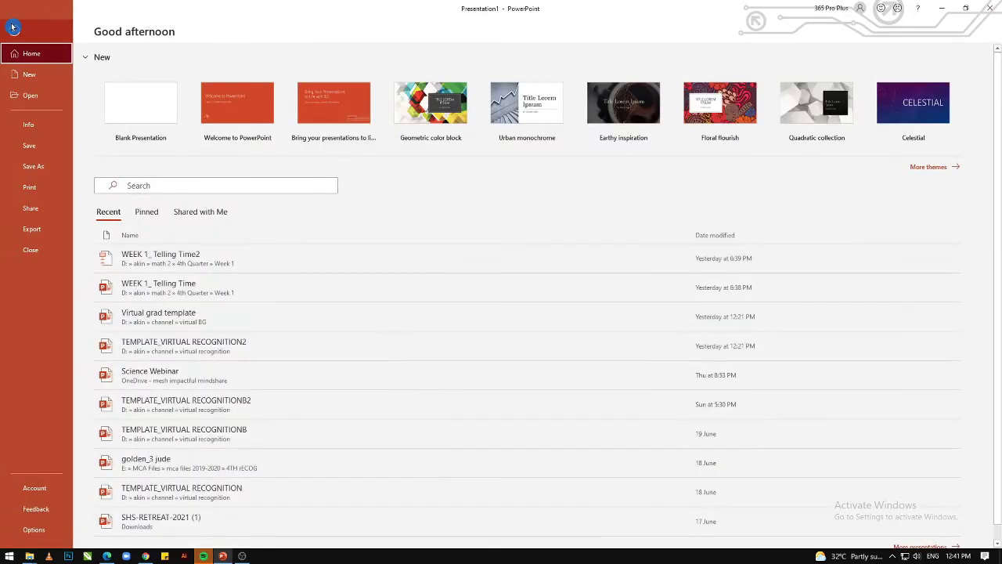
{"action": "left_click", "coordinate": [45, 533]}
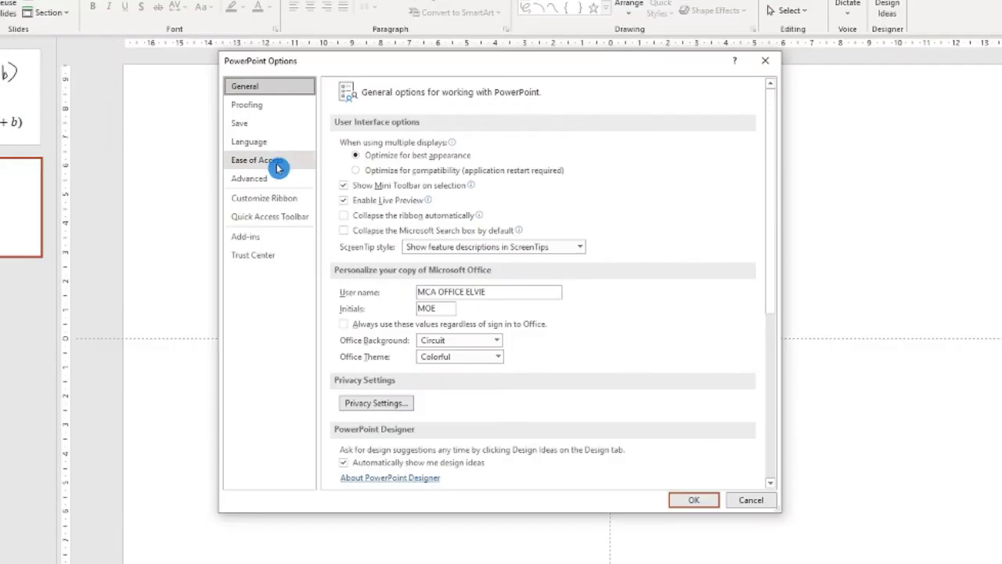
{"action": "left_click", "coordinate": [296, 202]}
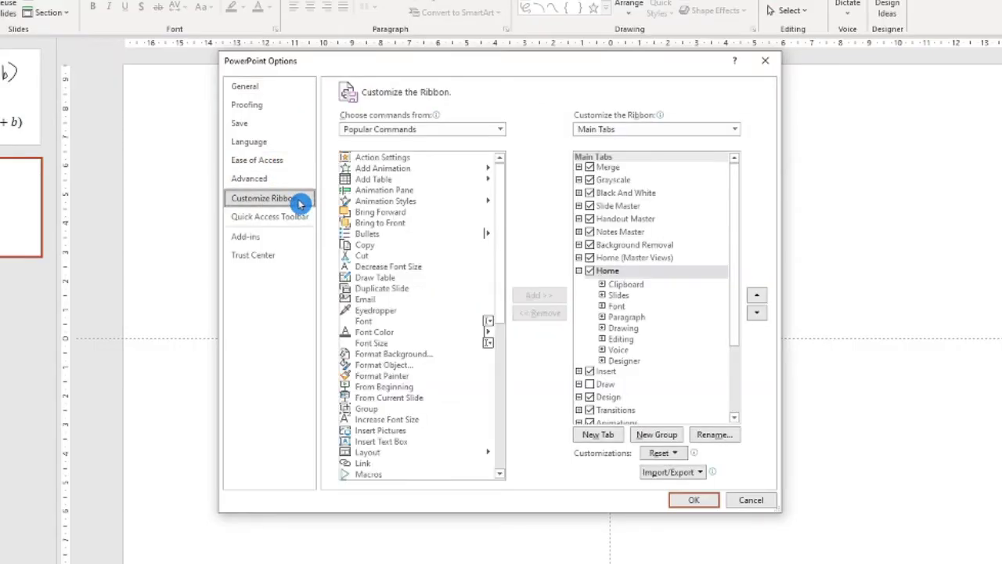
{"action": "left_click", "coordinate": [590, 385]}
{"action": "scroll", "coordinate": [678, 338], "scroll_direction": "down", "scroll_amount": 1}
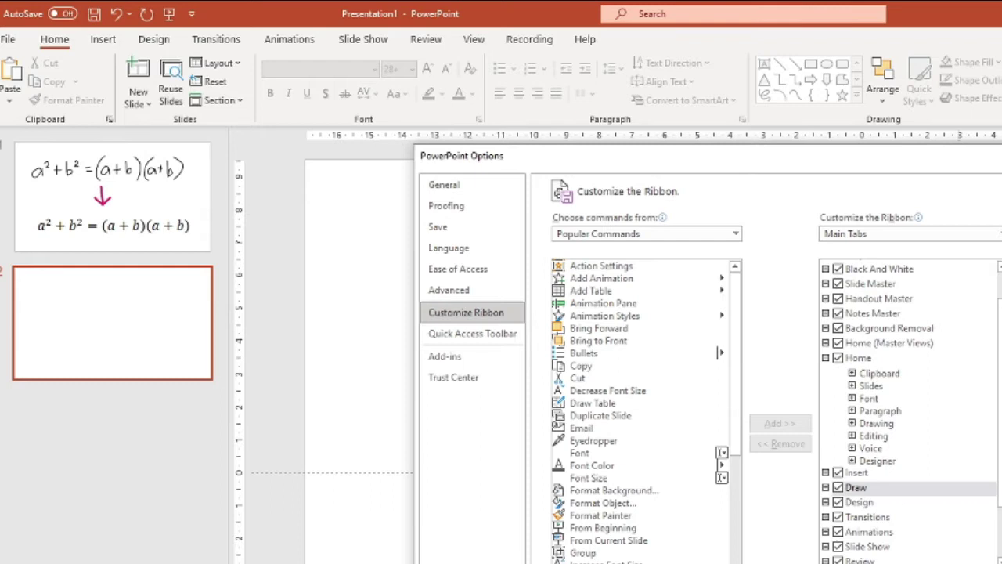
{"action": "key", "text": "Return"}
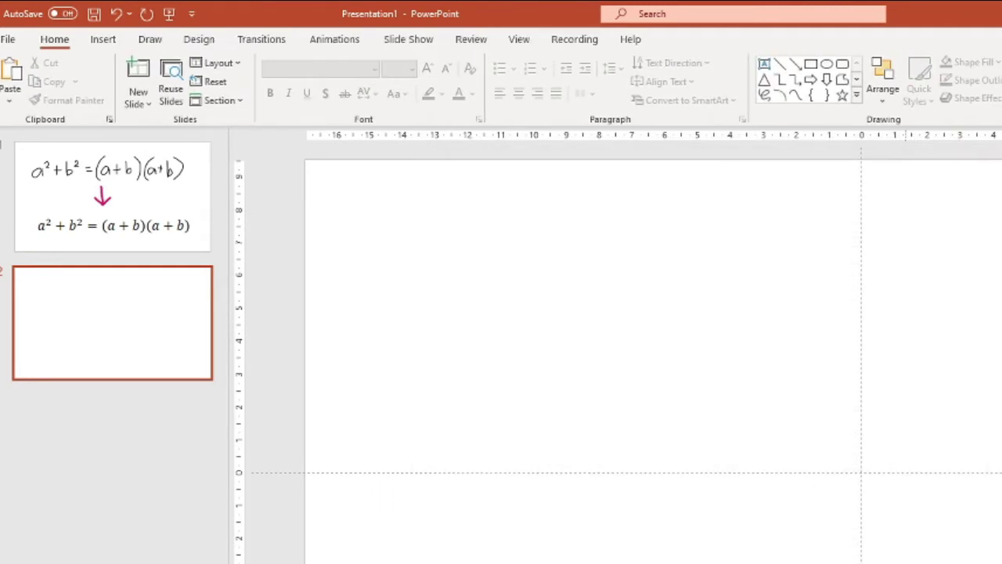
- Choose the black pen on the Draw tab and set it to the thickest stroke
{"action": "left_click", "coordinate": [151, 44]}
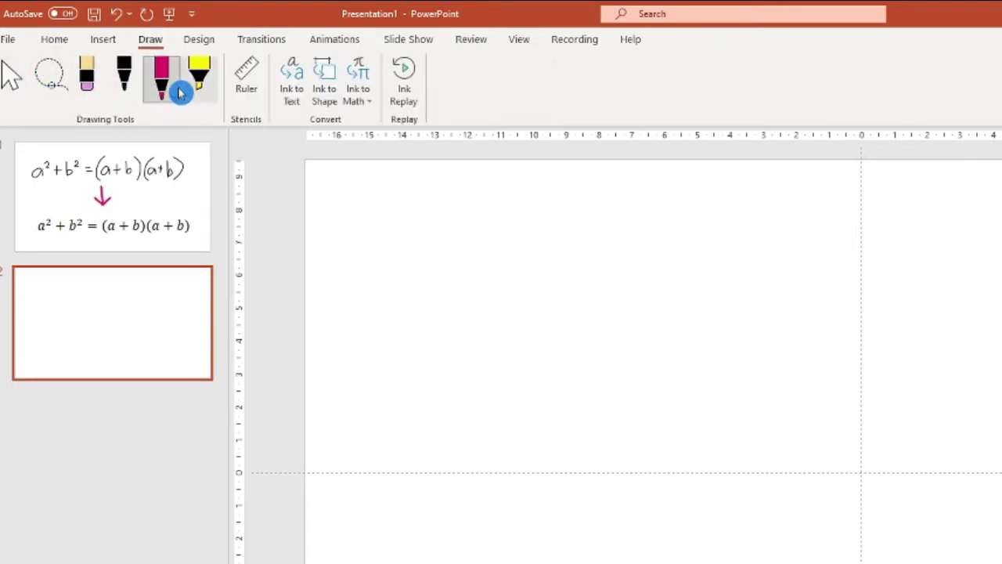
{"action": "left_click", "coordinate": [128, 76]}
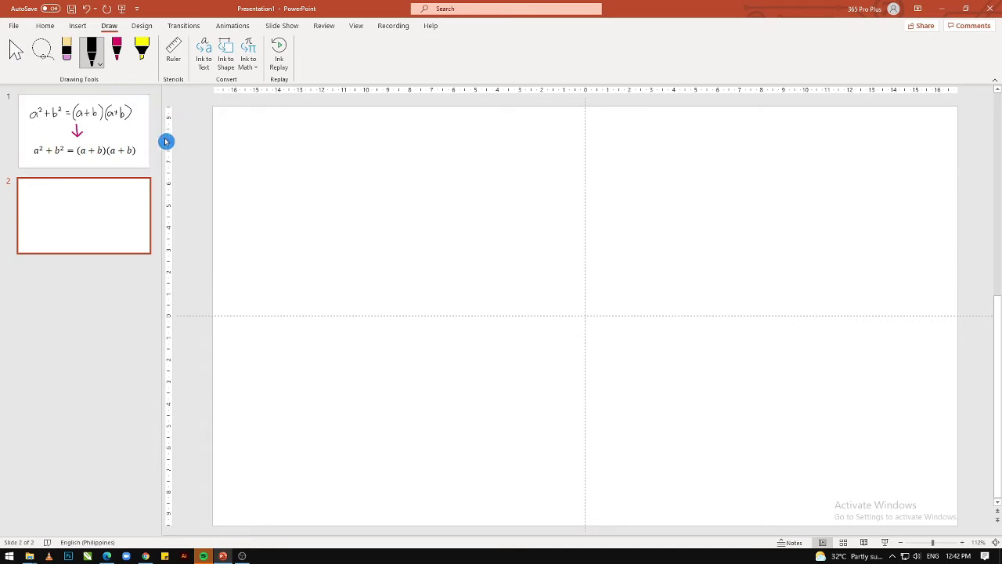
{"action": "left_click", "coordinate": [92, 50]}
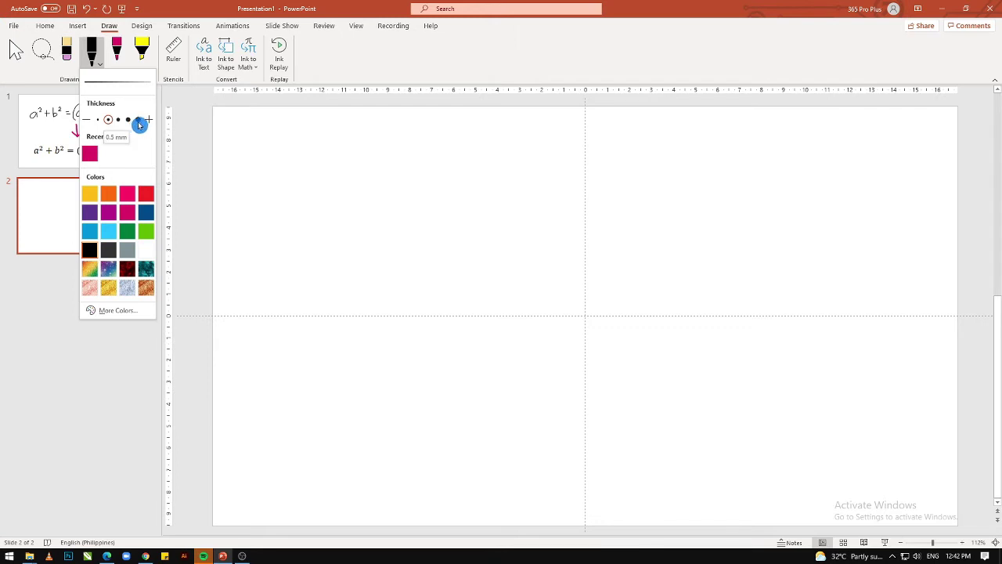
{"action": "left_click", "coordinate": [139, 123]}
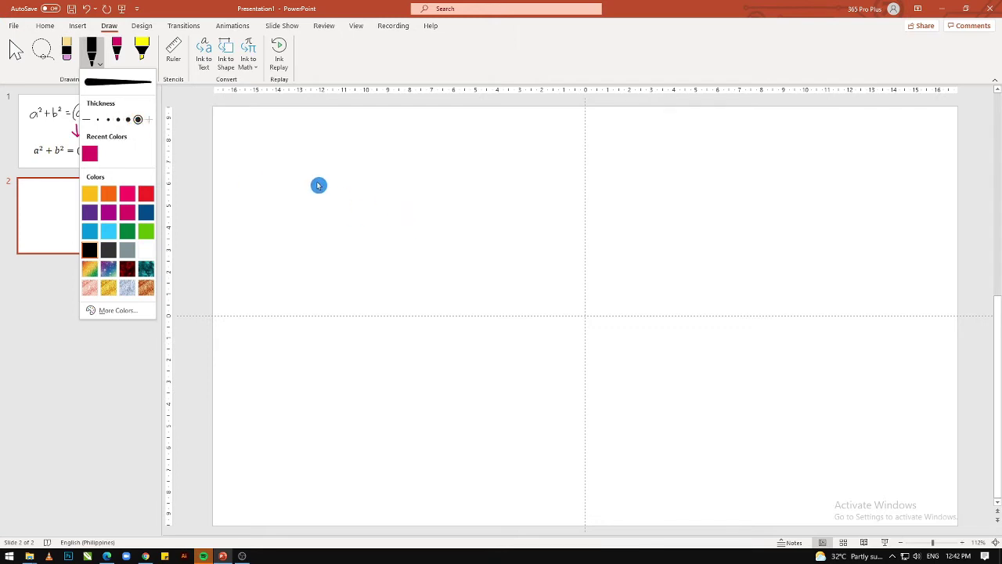
- Handwrite a² + b² = ( in thick black ink across slide 2
{"action": "left_click", "coordinate": [327, 213]}
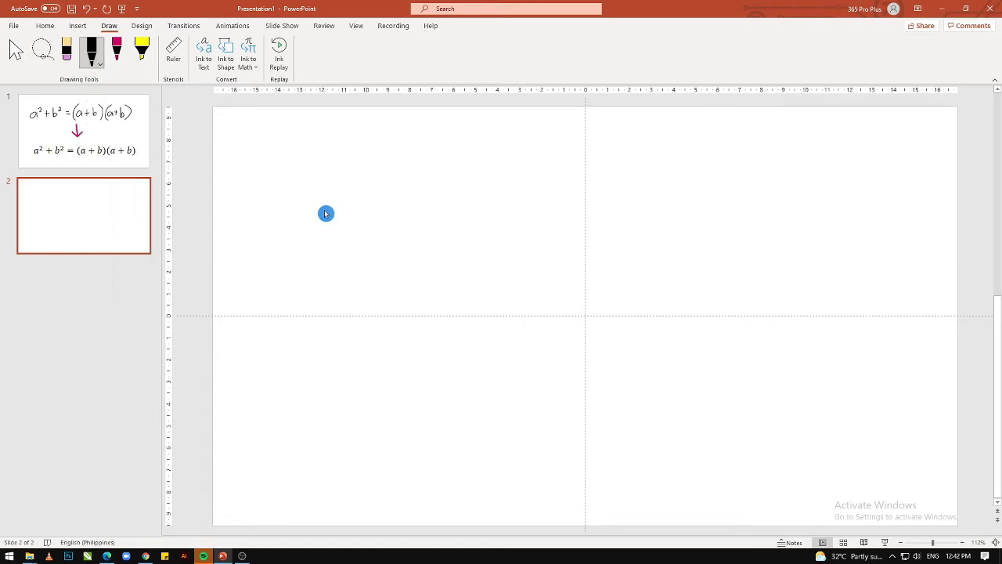
{"action": "left_click_drag", "start_coordinate": [326, 202], "coordinate": [330, 233]}
{"action": "mouse_move", "coordinate": [325, 168]}
{"action": "left_mouse_down"}
{"action": "mouse_move", "coordinate": [357, 191]}
{"action": "mouse_move", "coordinate": [388, 240]}
{"action": "left_mouse_up"}
{"action": "left_click_drag", "start_coordinate": [368, 212], "coordinate": [390, 215]}
{"action": "left_click_drag", "start_coordinate": [446, 162], "coordinate": [462, 229]}
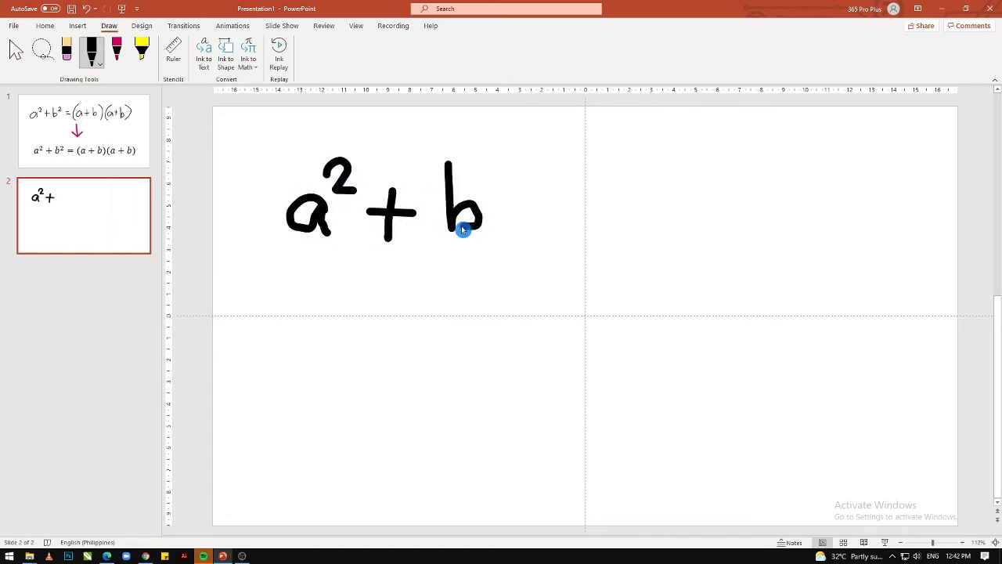
{"action": "left_click_drag", "start_coordinate": [486, 167], "coordinate": [564, 214]}
{"action": "left_click_drag", "start_coordinate": [531, 239], "coordinate": [565, 238]}
{"action": "left_click_drag", "start_coordinate": [622, 160], "coordinate": [602, 252]}
- Finish the handwriting with a+b)(a+b) to complete the equation
{"action": "mouse_move", "coordinate": [631, 211]}
{"action": "left_mouse_down"}
{"action": "mouse_move", "coordinate": [609, 230]}
{"action": "mouse_move", "coordinate": [644, 232]}
{"action": "left_mouse_up"}
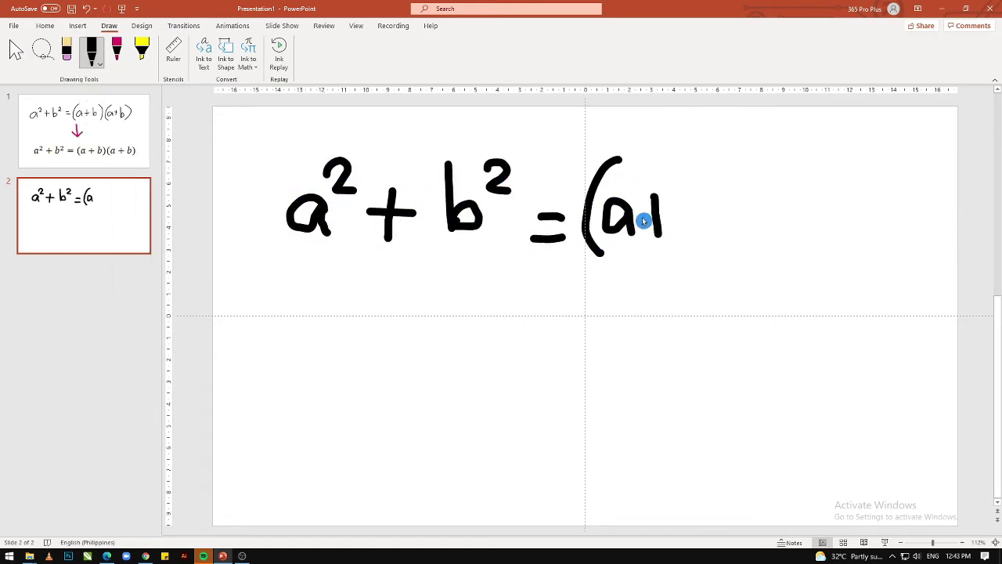
{"action": "left_click_drag", "start_coordinate": [657, 188], "coordinate": [656, 235]}
{"action": "left_click_drag", "start_coordinate": [639, 209], "coordinate": [674, 209]}
{"action": "left_click_drag", "start_coordinate": [692, 169], "coordinate": [728, 258]}
{"action": "left_click_drag", "start_coordinate": [811, 165], "coordinate": [801, 272]}
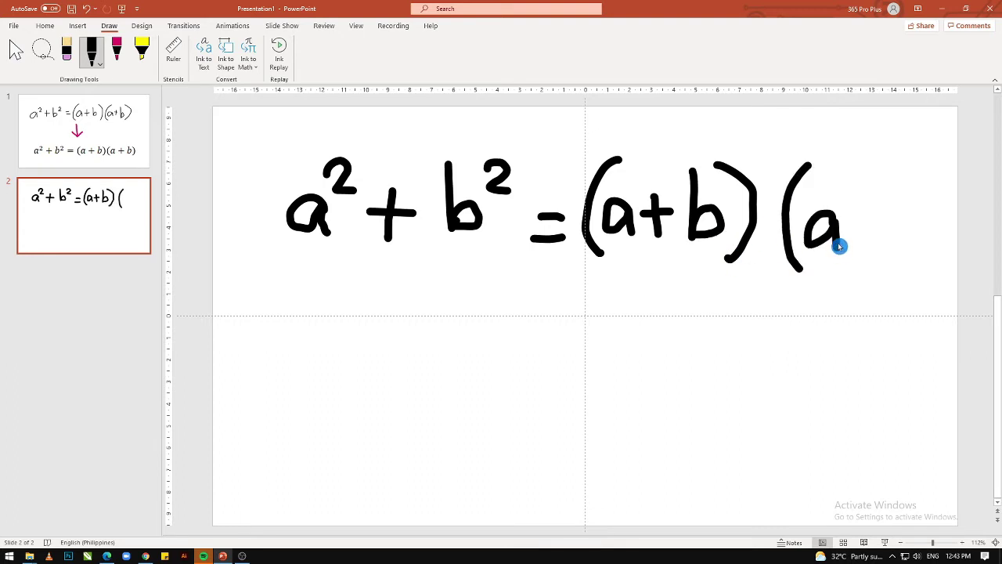
{"action": "left_click_drag", "start_coordinate": [856, 195], "coordinate": [855, 246]}
{"action": "left_click_drag", "start_coordinate": [843, 220], "coordinate": [869, 218]}
{"action": "mouse_move", "coordinate": [886, 169]}
{"action": "left_mouse_down"}
{"action": "mouse_move", "coordinate": [885, 249]}
{"action": "mouse_move", "coordinate": [907, 266]}
{"action": "left_mouse_up"}
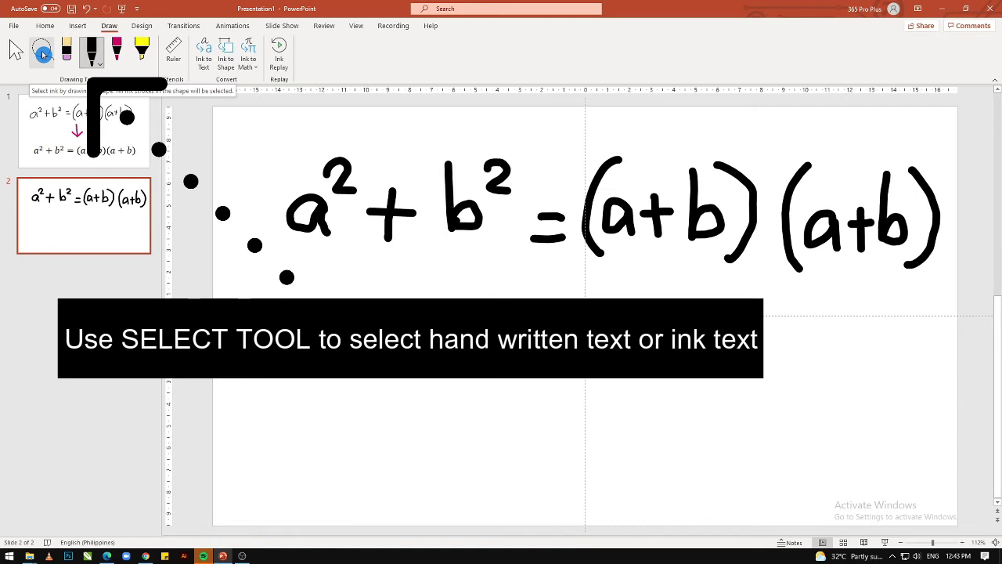
- Lasso the ink equation on slide 2 and convert it to typed math a² + b² = (a + b)(a + b)
{"action": "left_click", "coordinate": [43, 53]}
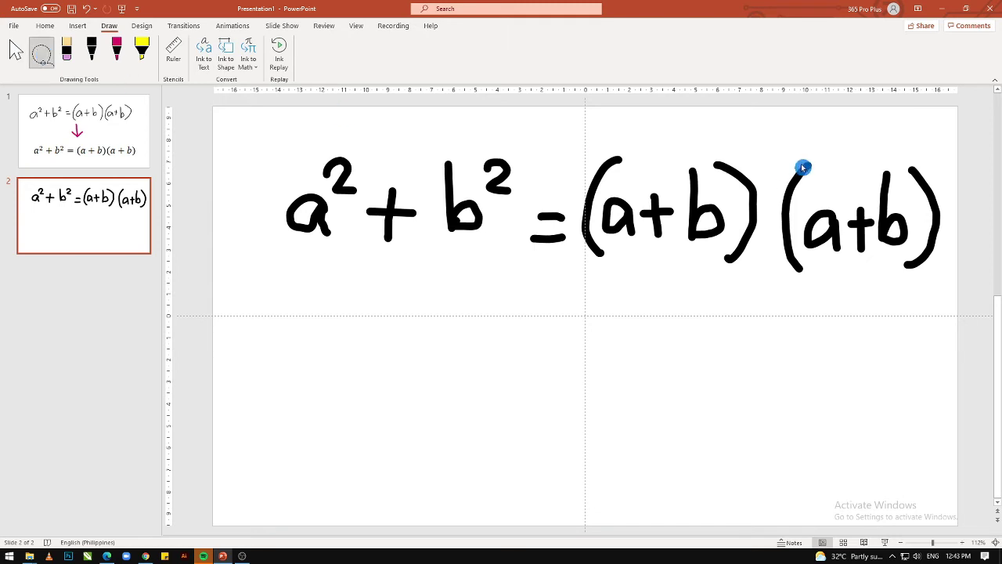
{"action": "mouse_move", "coordinate": [940, 159]}
{"action": "left_mouse_down"}
{"action": "mouse_move", "coordinate": [764, 360]}
{"action": "mouse_move", "coordinate": [964, 257]}
{"action": "mouse_move", "coordinate": [960, 249]}
{"action": "left_mouse_up"}
{"action": "left_click_drag", "start_coordinate": [392, 256], "coordinate": [252, 69]}
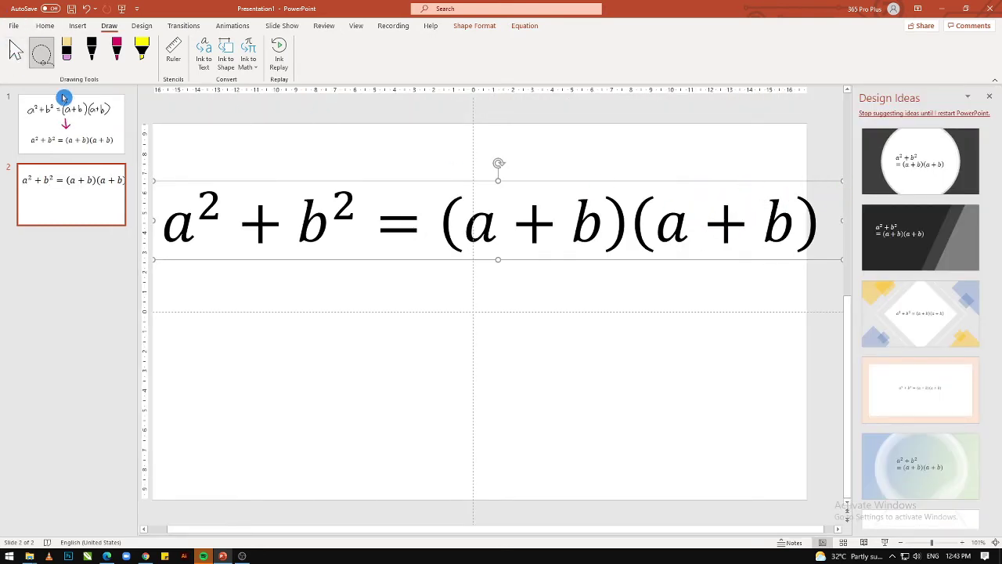
- Select the typed equation and reduce its font size to 54 pt
{"action": "left_click", "coordinate": [14, 56]}
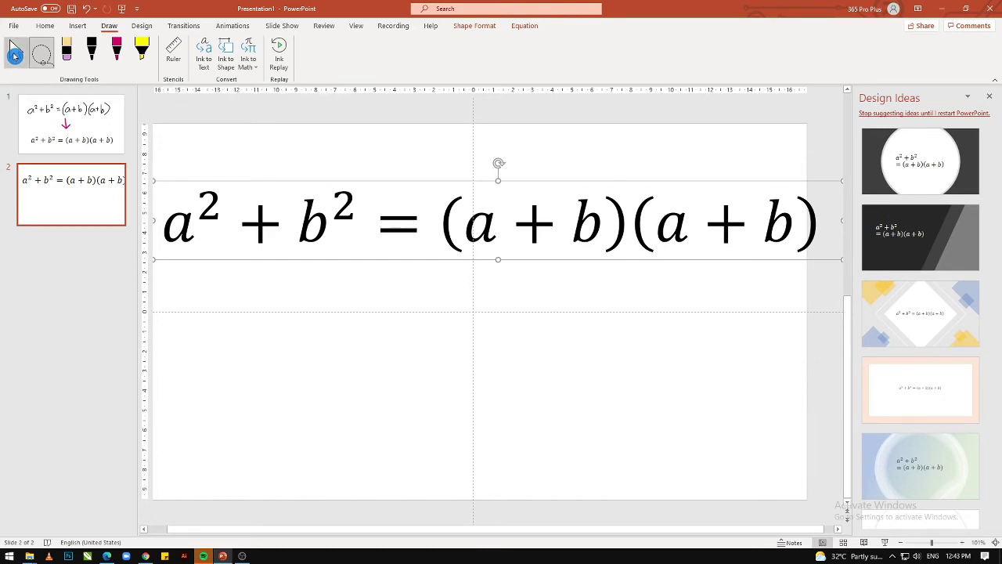
{"action": "left_click", "coordinate": [603, 231]}
{"action": "left_click_drag", "start_coordinate": [819, 222], "coordinate": [176, 182]}
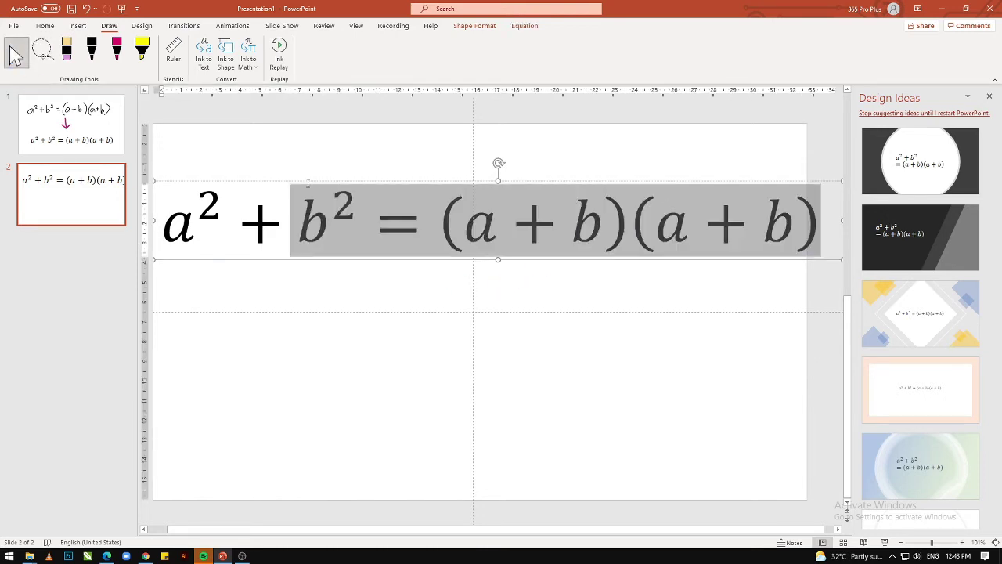
{"action": "left_click", "coordinate": [47, 27]}
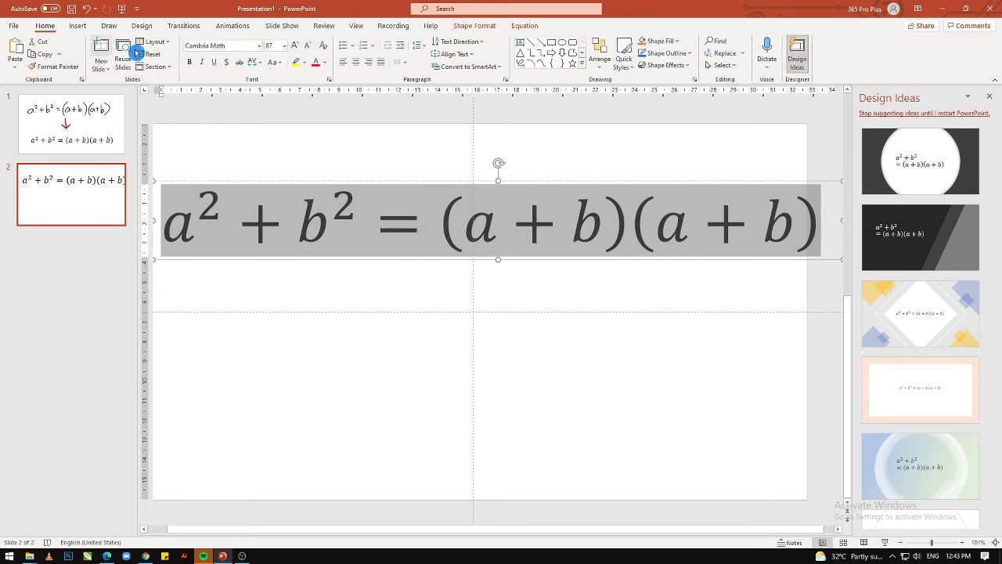
{"action": "left_click", "coordinate": [309, 49]}
{"action": "left_click", "coordinate": [309, 50]}
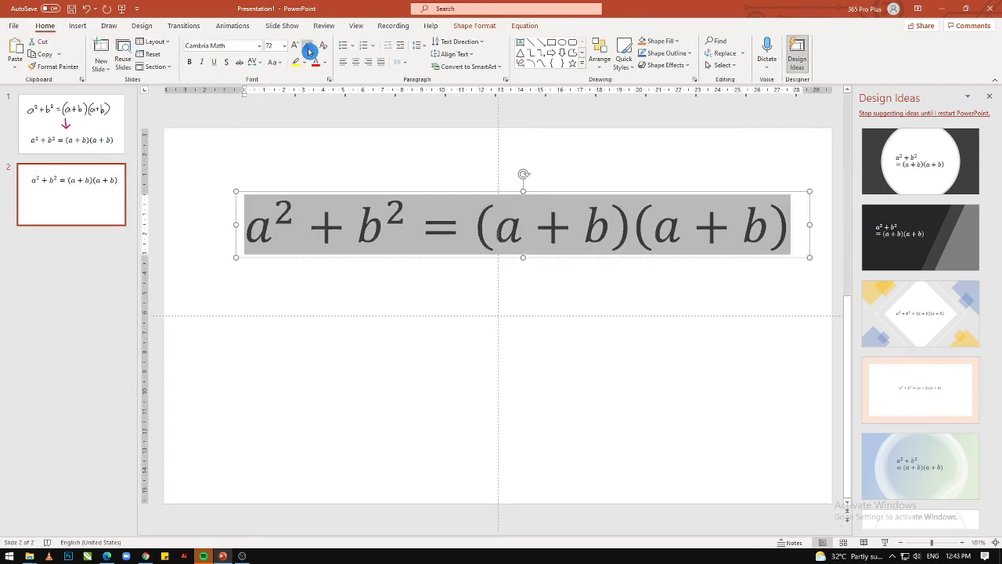
{"action": "left_click", "coordinate": [309, 51]}
{"action": "left_click", "coordinate": [310, 52]}
{"action": "left_click", "coordinate": [311, 54]}
- Move the equation box up near the top of the slide
{"action": "left_click", "coordinate": [600, 256]}
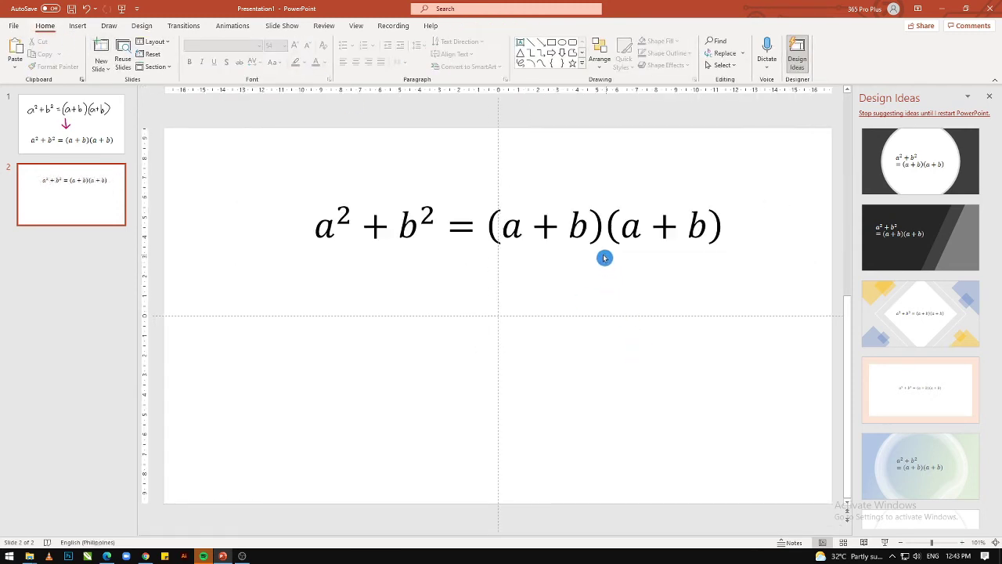
{"action": "left_click", "coordinate": [582, 222]}
{"action": "left_click_drag", "start_coordinate": [625, 252], "coordinate": [545, 226]}
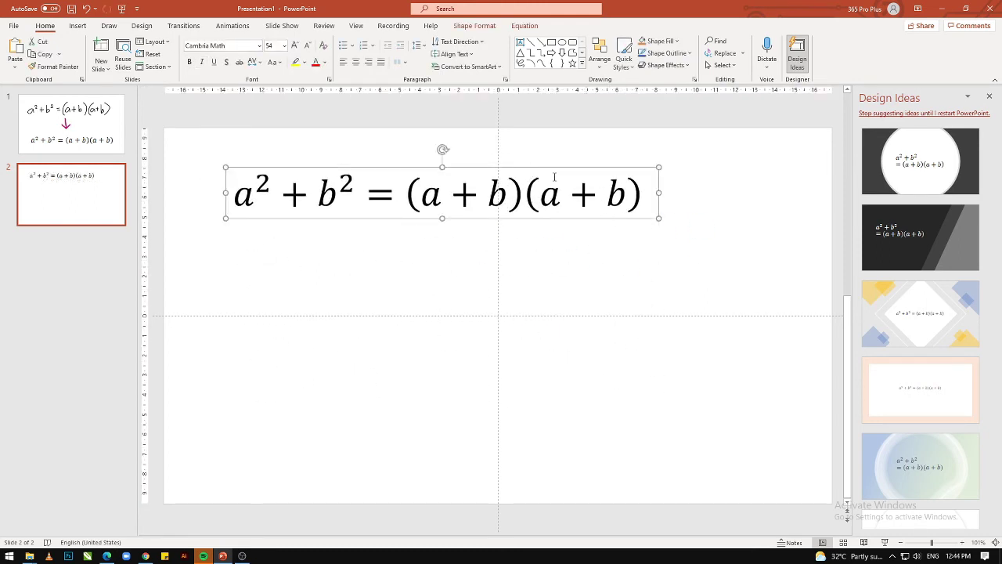
{"action": "left_click", "coordinate": [112, 28]}
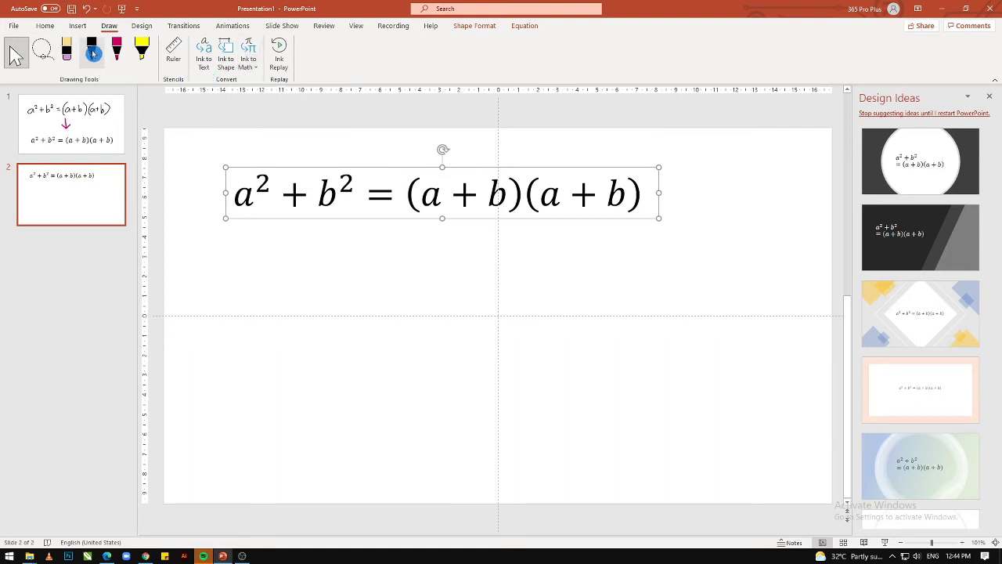
- Draw an ink circle below the equation and convert it into a clean circle shape
{"action": "left_click", "coordinate": [93, 52]}
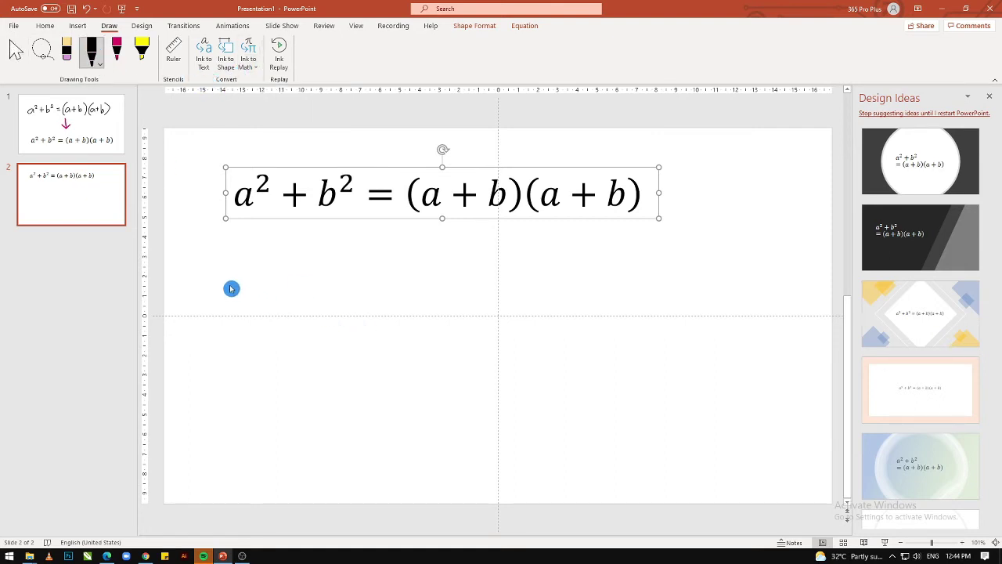
{"action": "left_click", "coordinate": [990, 96]}
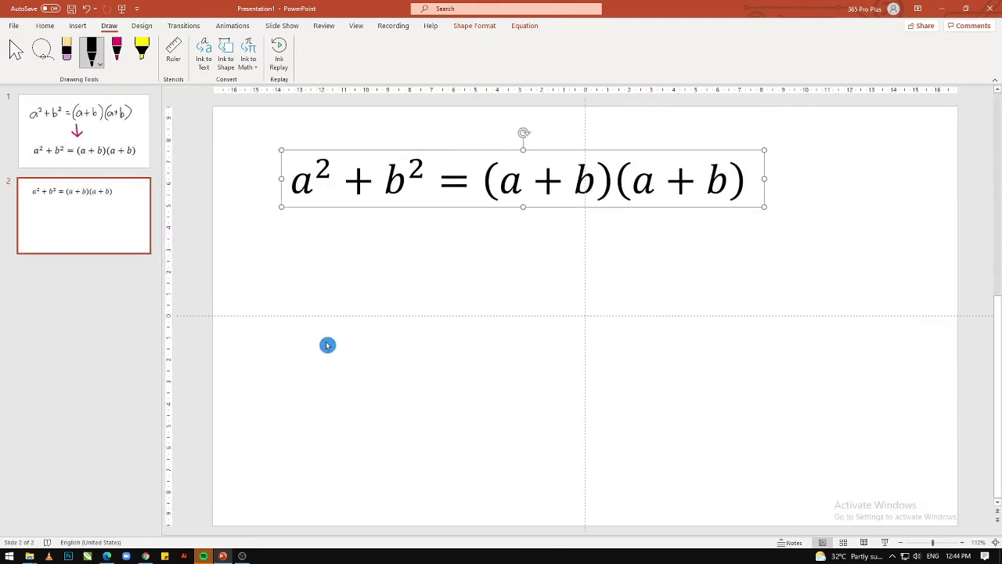
{"action": "mouse_move", "coordinate": [307, 285]}
{"action": "left_mouse_down"}
{"action": "mouse_move", "coordinate": [350, 344]}
{"action": "mouse_move", "coordinate": [321, 274]}
{"action": "mouse_move", "coordinate": [309, 297]}
{"action": "left_mouse_up"}
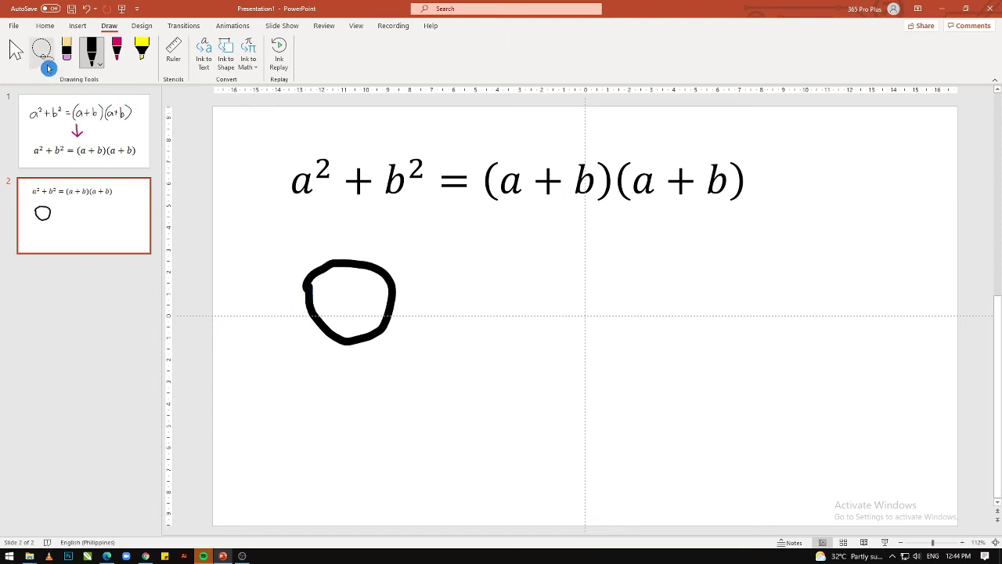
{"action": "left_click", "coordinate": [45, 53]}
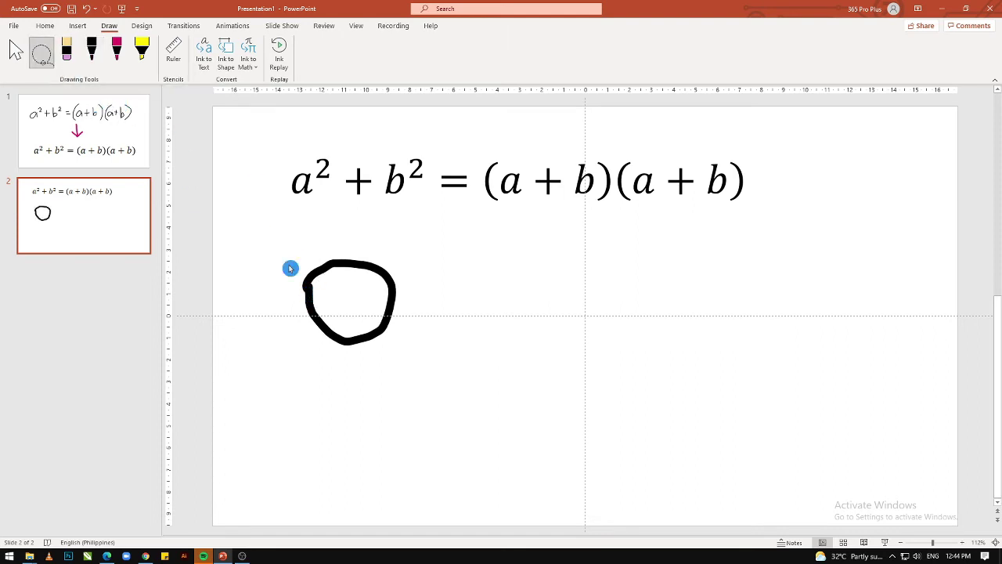
{"action": "left_click_drag", "start_coordinate": [273, 272], "coordinate": [452, 284]}
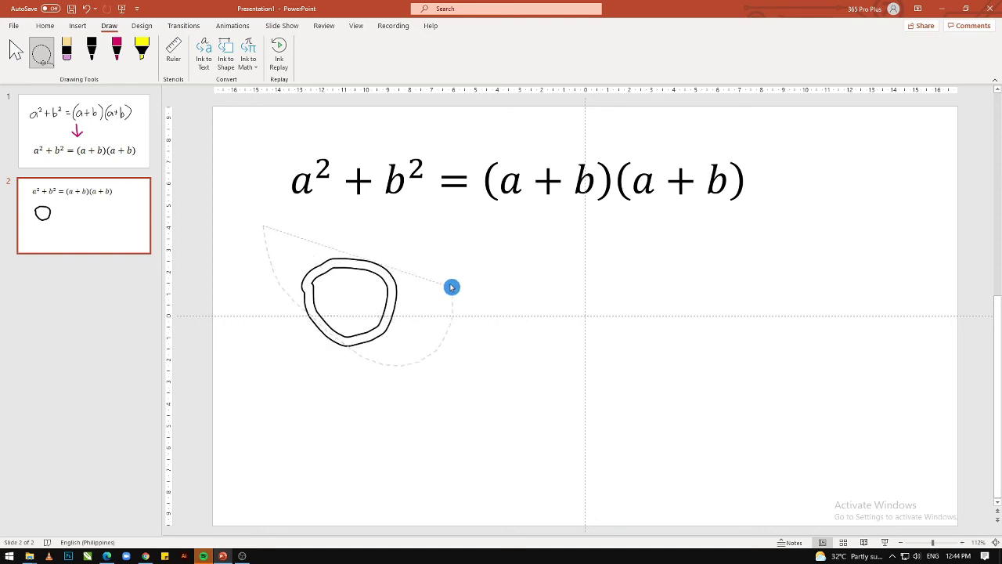
{"action": "left_click", "coordinate": [227, 59]}
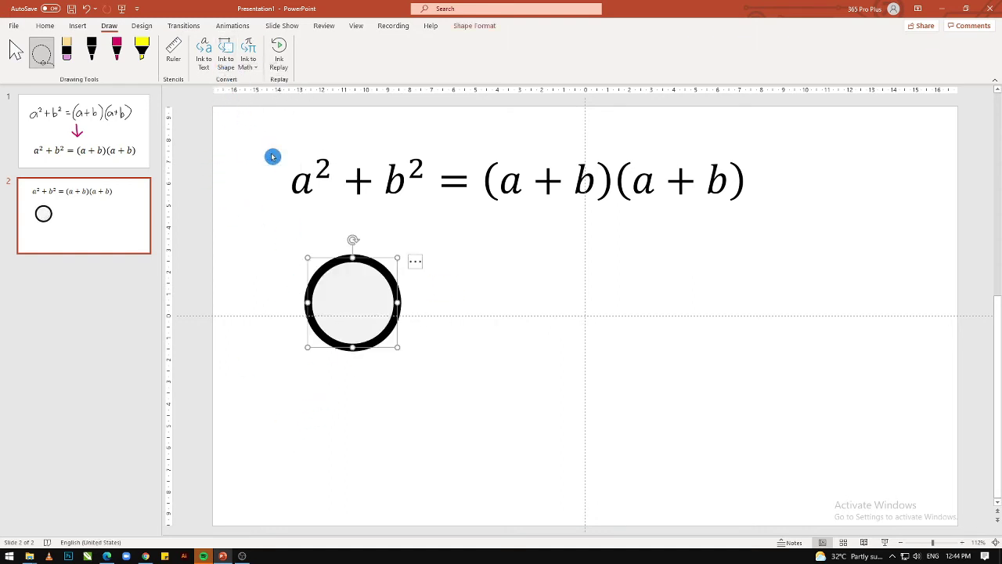
- Shift the new circle slightly to the left
{"action": "left_click", "coordinate": [372, 302]}
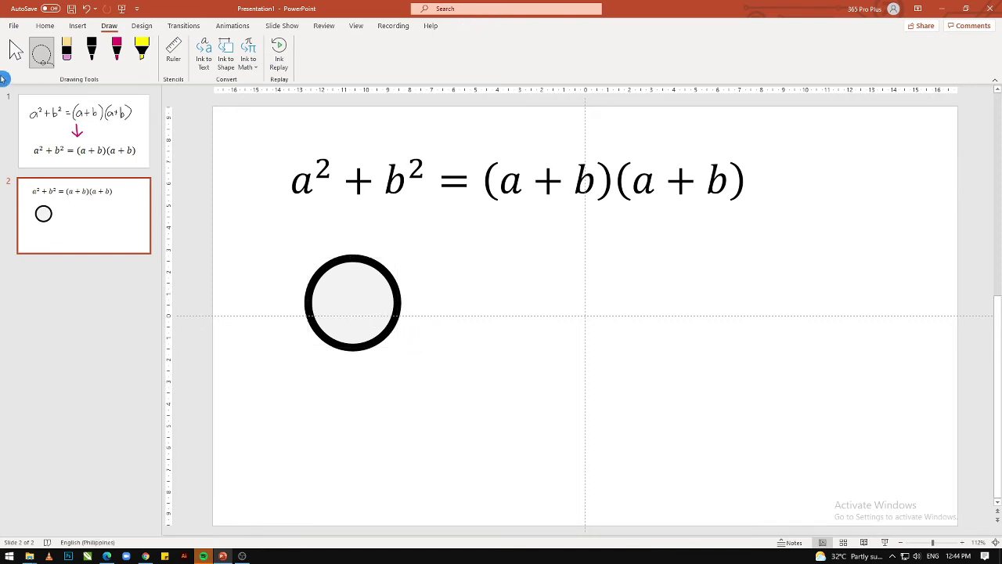
{"action": "left_click", "coordinate": [15, 50]}
{"action": "left_click_drag", "start_coordinate": [362, 266], "coordinate": [332, 280]}
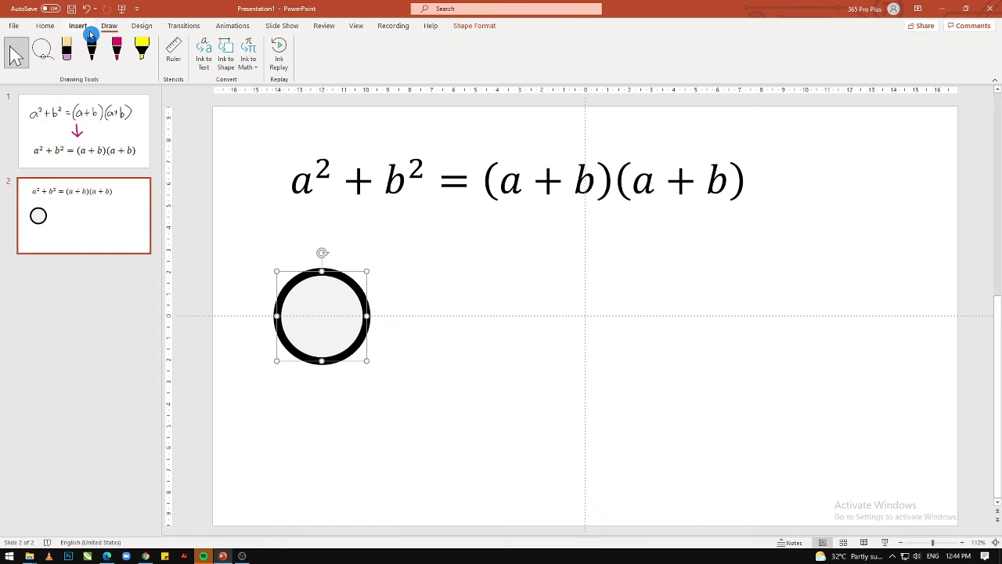
{"action": "left_click", "coordinate": [92, 56]}
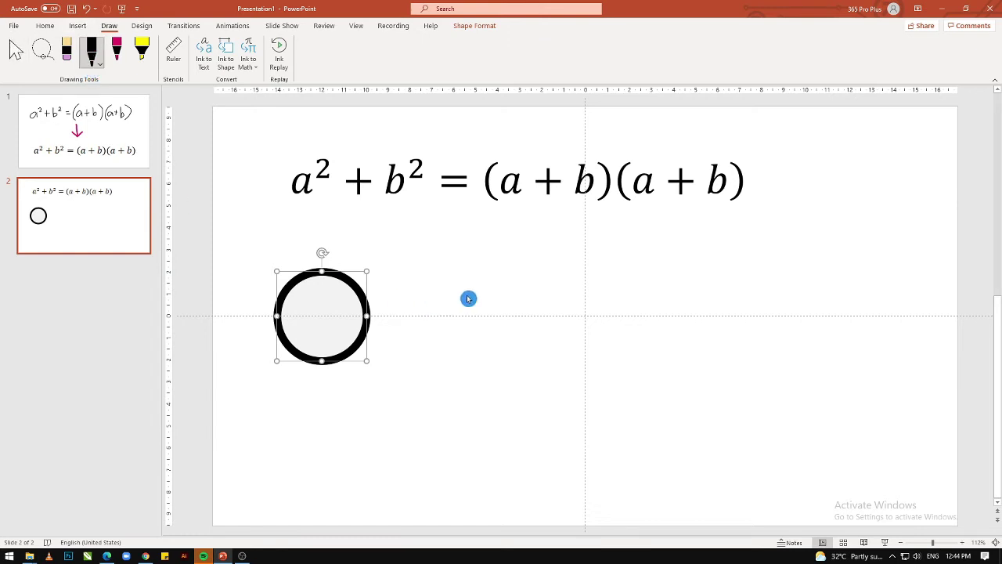
- Draw a freehand rectangle beside the circle and lasso it to become a clean rectangle shape
{"action": "mouse_move", "coordinate": [424, 270]}
{"action": "left_mouse_down"}
{"action": "mouse_move", "coordinate": [547, 277]}
{"action": "mouse_move", "coordinate": [422, 267]}
{"action": "left_mouse_up"}
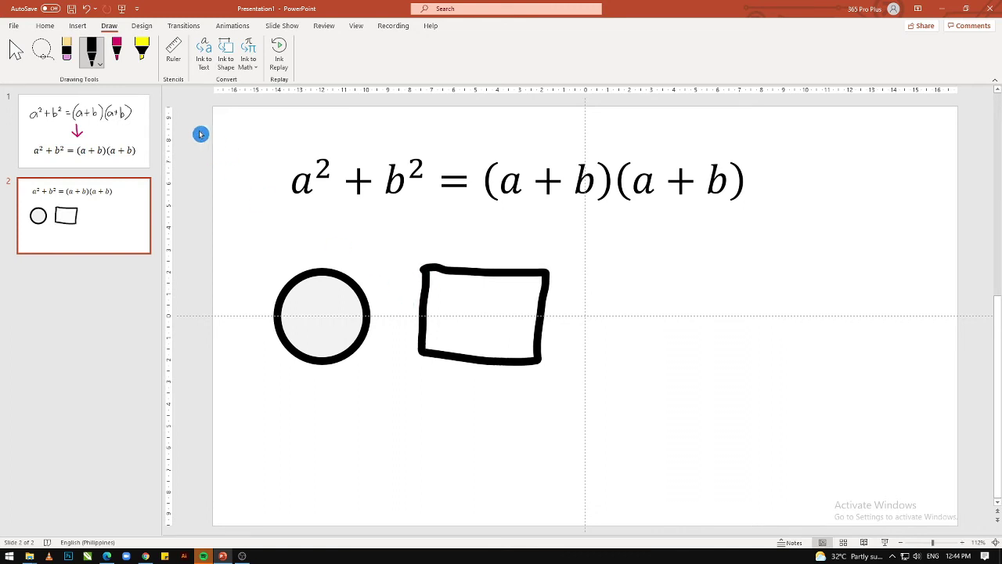
{"action": "left_click", "coordinate": [44, 52]}
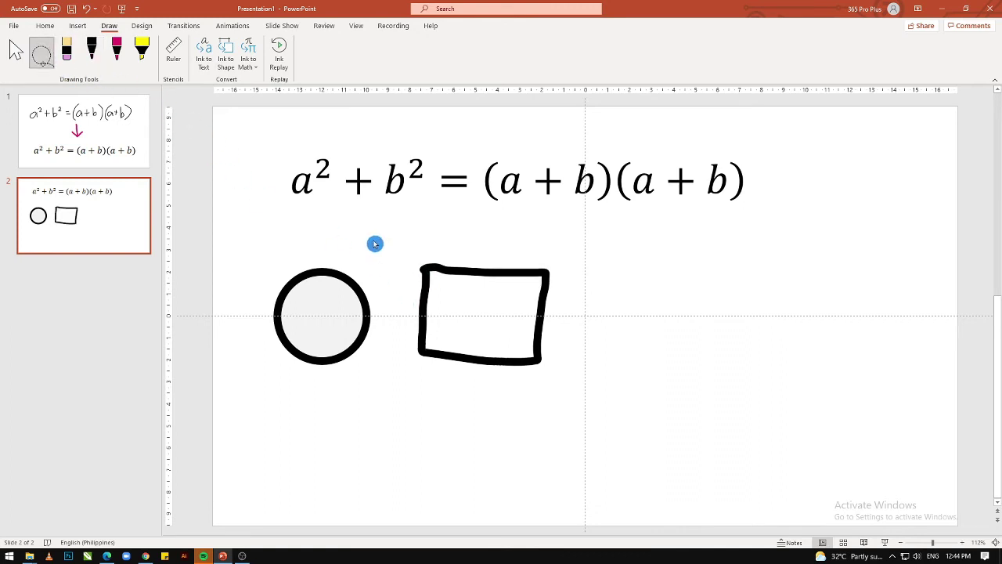
{"action": "left_click_drag", "start_coordinate": [381, 236], "coordinate": [586, 252]}
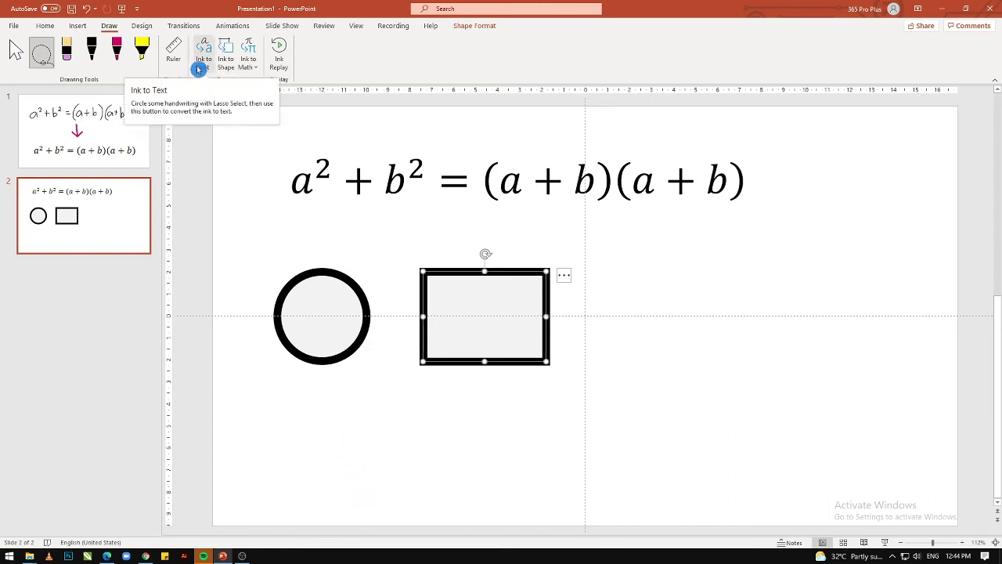
{"action": "left_click", "coordinate": [94, 48]}
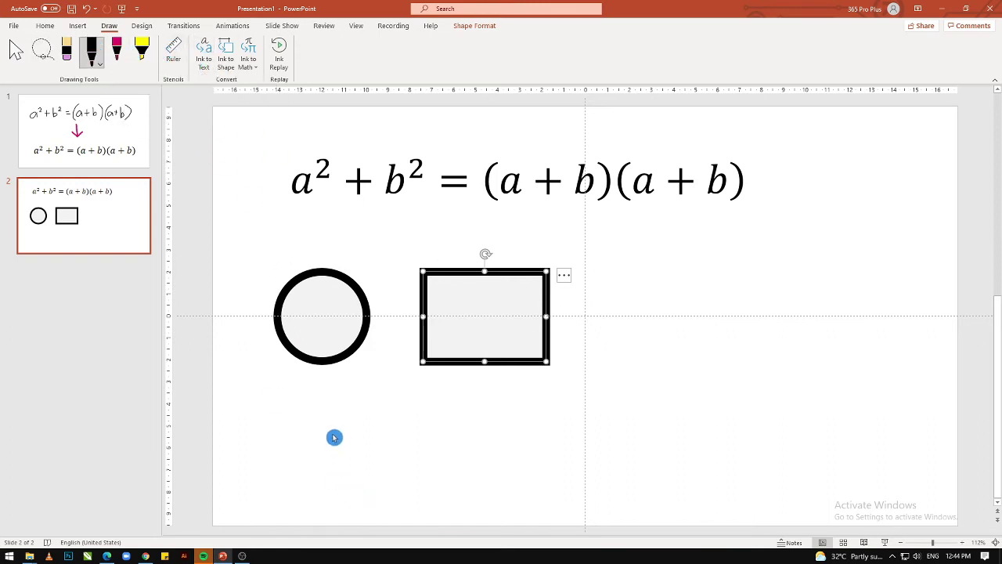
- Handwrite a word in ink below the shapes, dotting its i
{"action": "left_click_drag", "start_coordinate": [330, 430], "coordinate": [373, 479]}
{"action": "left_click_drag", "start_coordinate": [329, 451], "coordinate": [373, 450]}
{"action": "mouse_move", "coordinate": [330, 425]}
{"action": "left_mouse_down"}
{"action": "mouse_move", "coordinate": [386, 423]}
{"action": "mouse_move", "coordinate": [405, 481]}
{"action": "left_mouse_up"}
{"action": "mouse_move", "coordinate": [423, 444]}
{"action": "left_mouse_down"}
{"action": "mouse_move", "coordinate": [464, 441]}
{"action": "mouse_move", "coordinate": [474, 478]}
{"action": "mouse_move", "coordinate": [520, 474]}
{"action": "left_mouse_up"}
{"action": "left_click", "coordinate": [460, 415]}
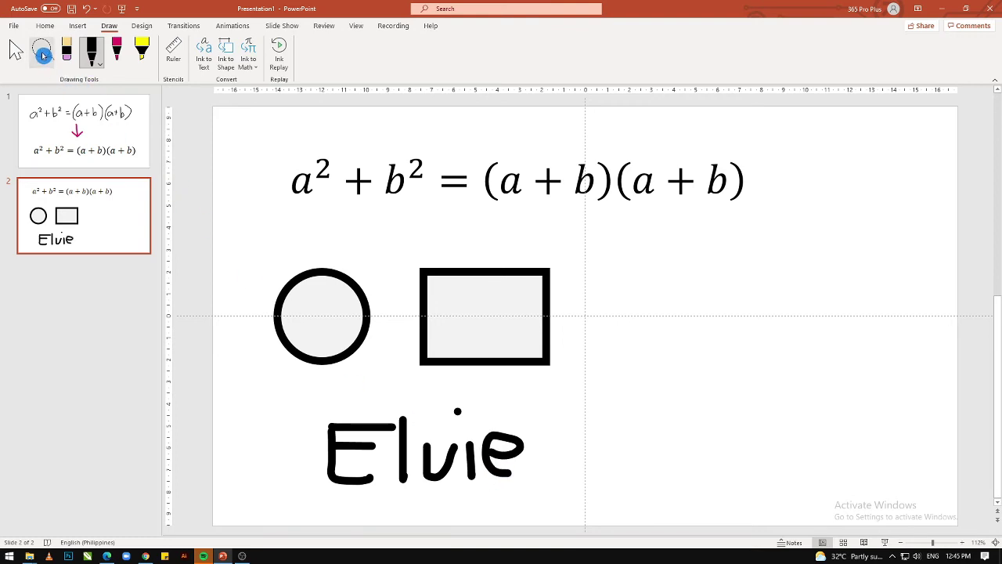
- Lasso the handwritten word and convert the ink
{"action": "left_click", "coordinate": [42, 54]}
{"action": "mouse_move", "coordinate": [271, 391]}
{"action": "left_mouse_down"}
{"action": "mouse_move", "coordinate": [492, 502]}
{"action": "mouse_move", "coordinate": [577, 412]}
{"action": "left_mouse_up"}
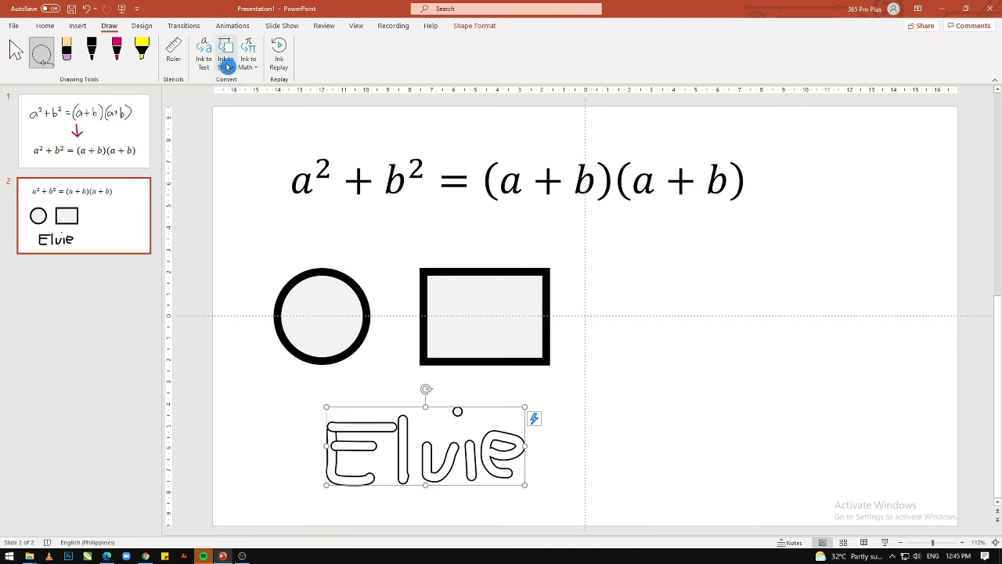
{"action": "left_click", "coordinate": [204, 55]}
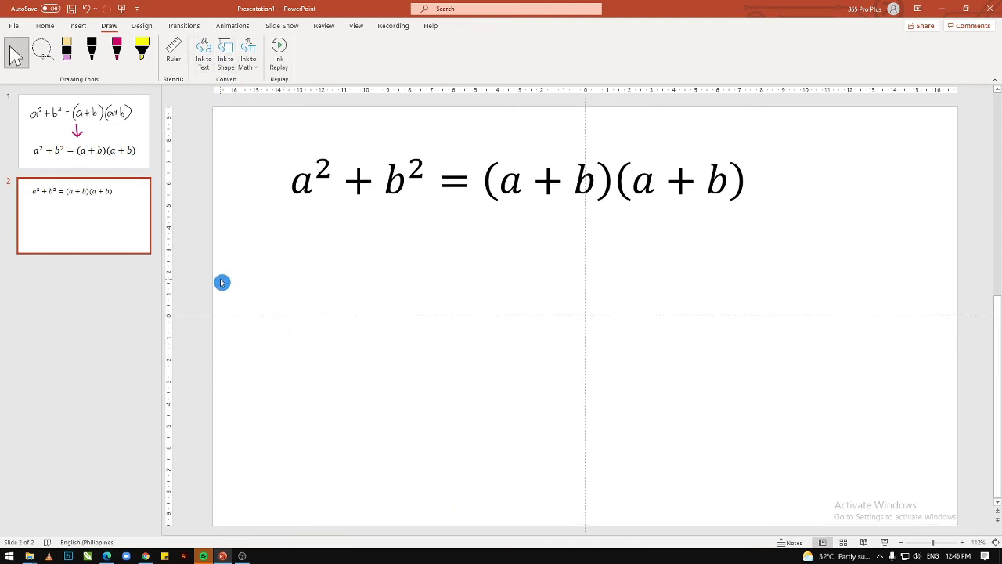
- Draw a freehand triangle below the equation with the pink pen
{"action": "left_click", "coordinate": [121, 55]}
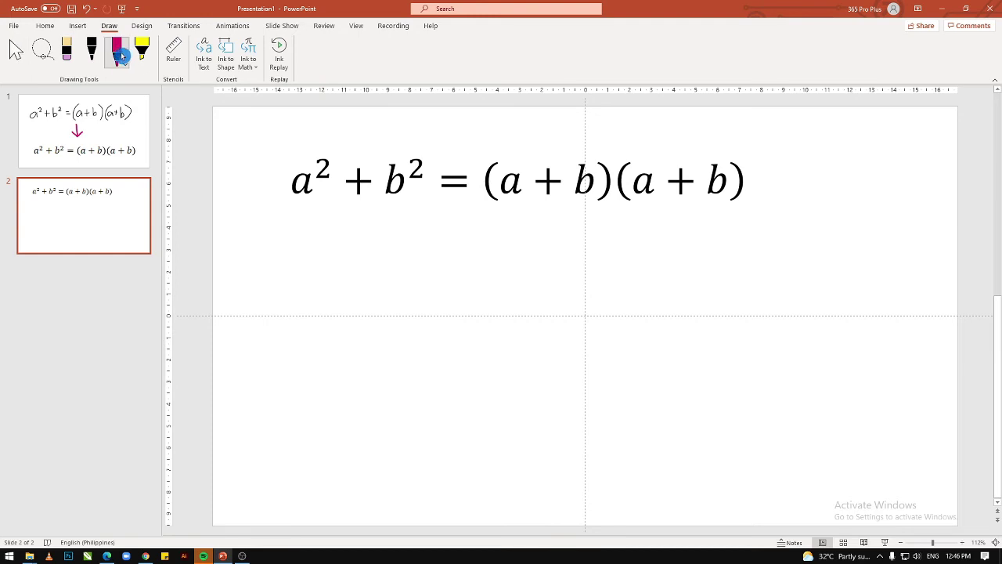
{"action": "left_click", "coordinate": [122, 61]}
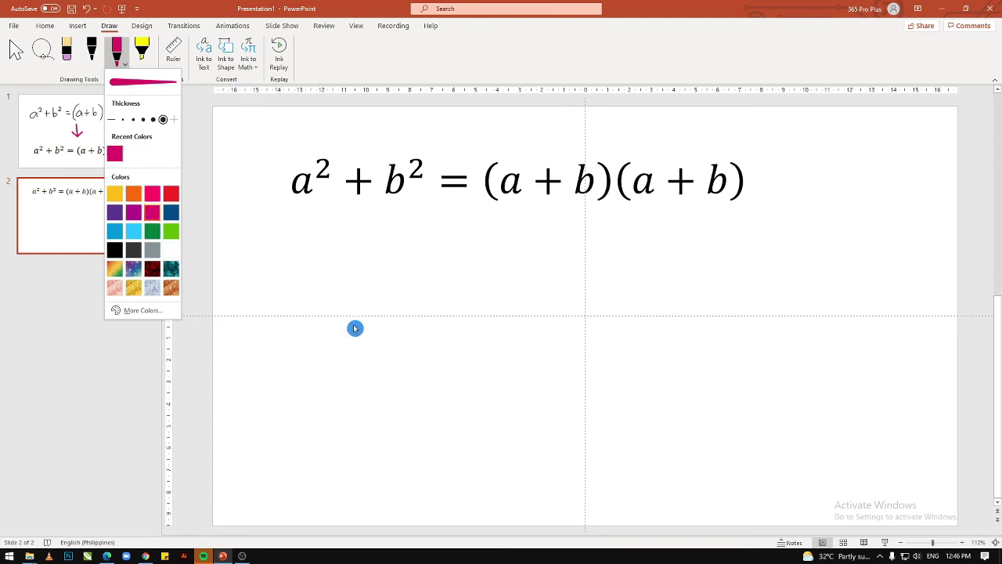
{"action": "mouse_move", "coordinate": [361, 271]}
{"action": "left_mouse_down"}
{"action": "mouse_move", "coordinate": [296, 349]}
{"action": "mouse_move", "coordinate": [363, 275]}
{"action": "left_mouse_up"}
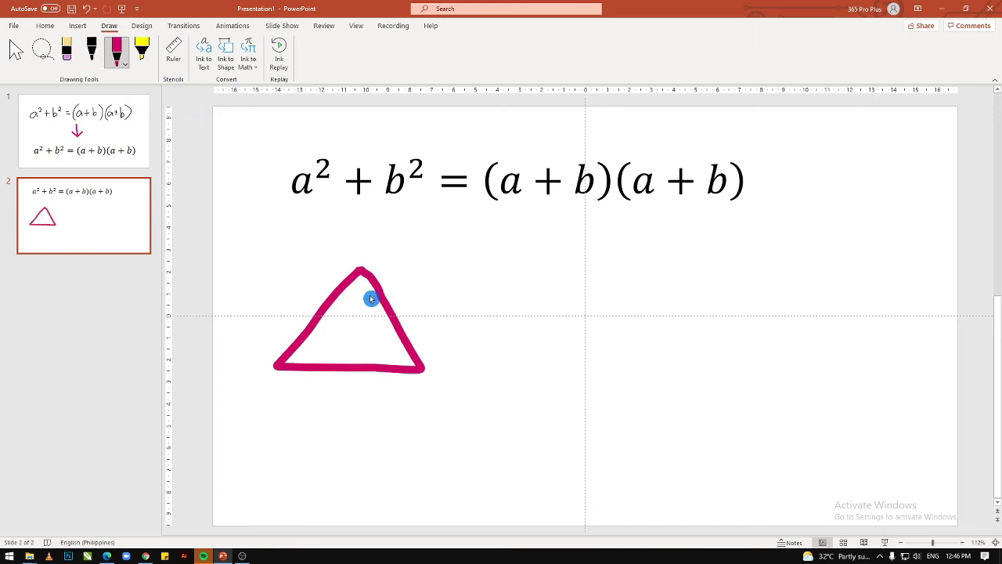
- Lasso the pink ink triangle, convert it to a clean triangle, and dismiss Design Ideas
{"action": "left_click", "coordinate": [41, 50]}
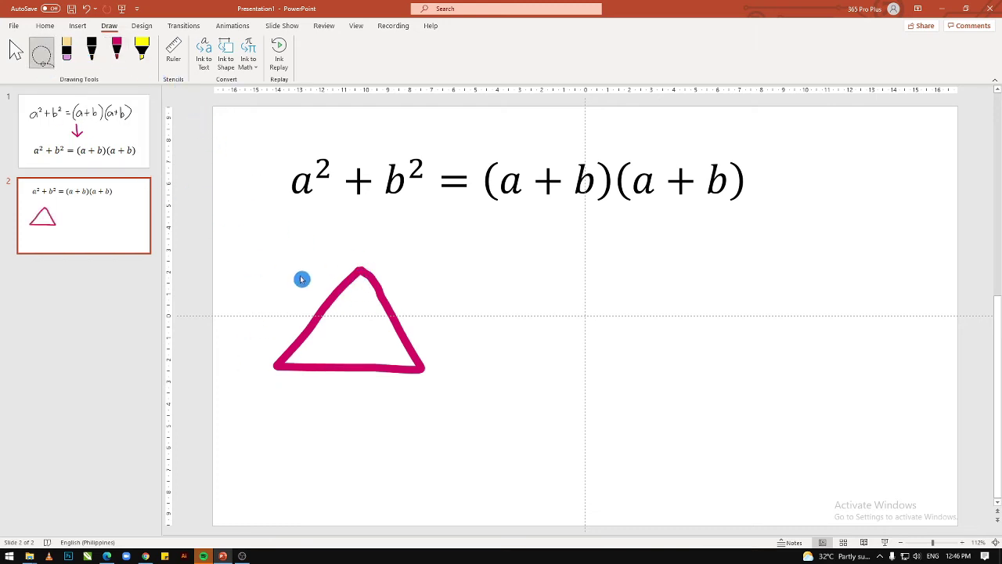
{"action": "left_click_drag", "start_coordinate": [235, 226], "coordinate": [411, 252]}
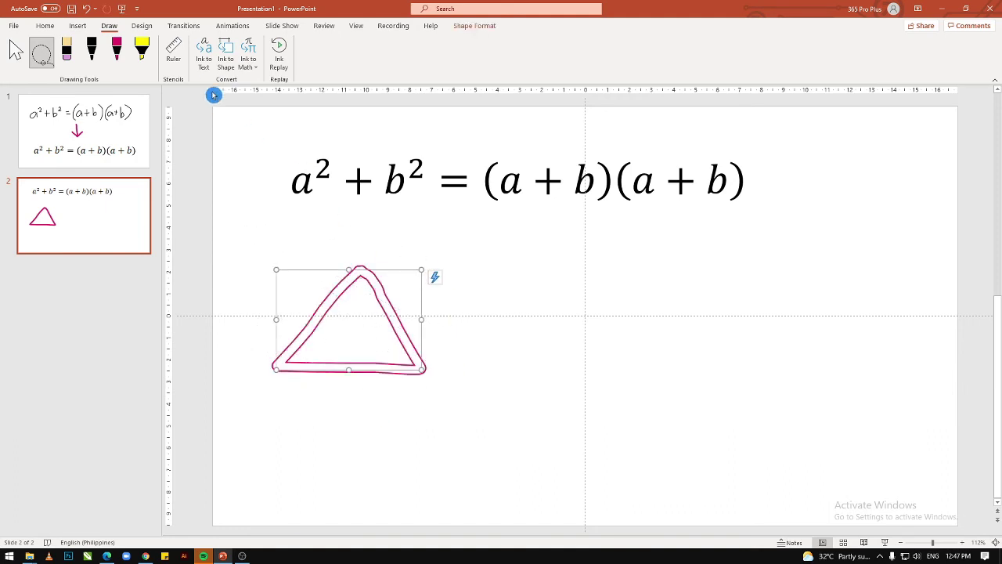
{"action": "left_click", "coordinate": [226, 58]}
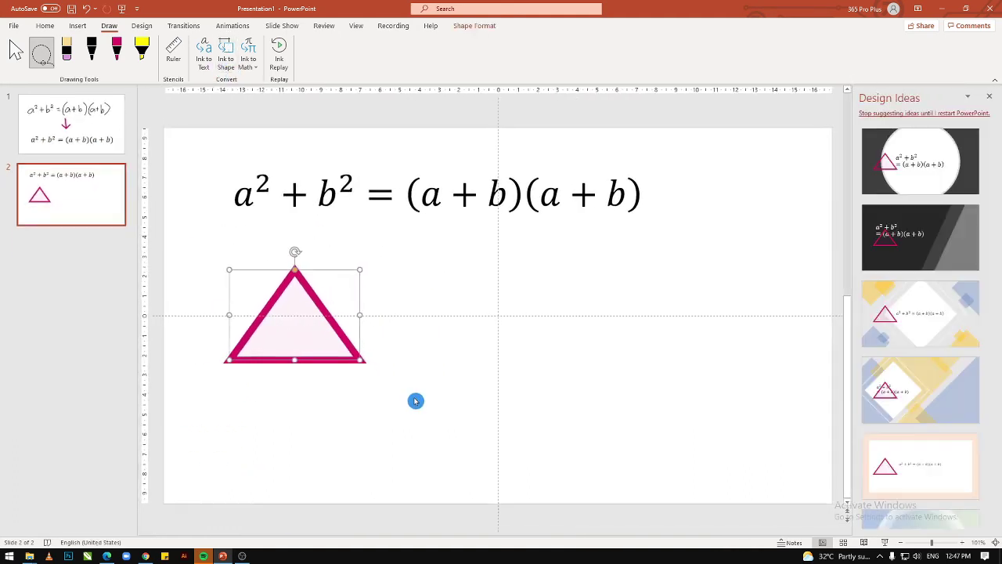
{"action": "left_click", "coordinate": [992, 100]}
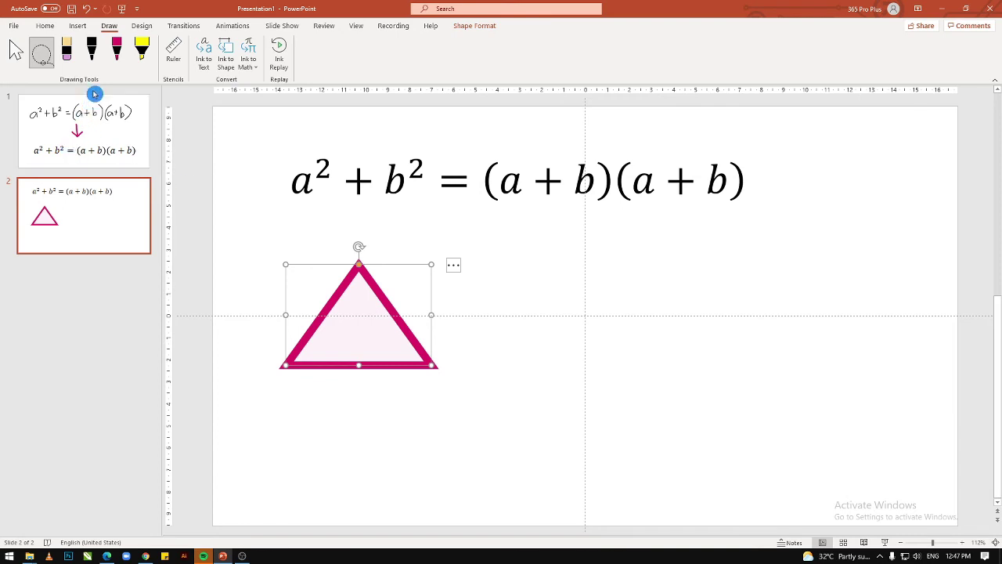
- Draw a hexagon outline right of the triangle using the galaxy-texture pen colour
{"action": "left_click", "coordinate": [119, 53]}
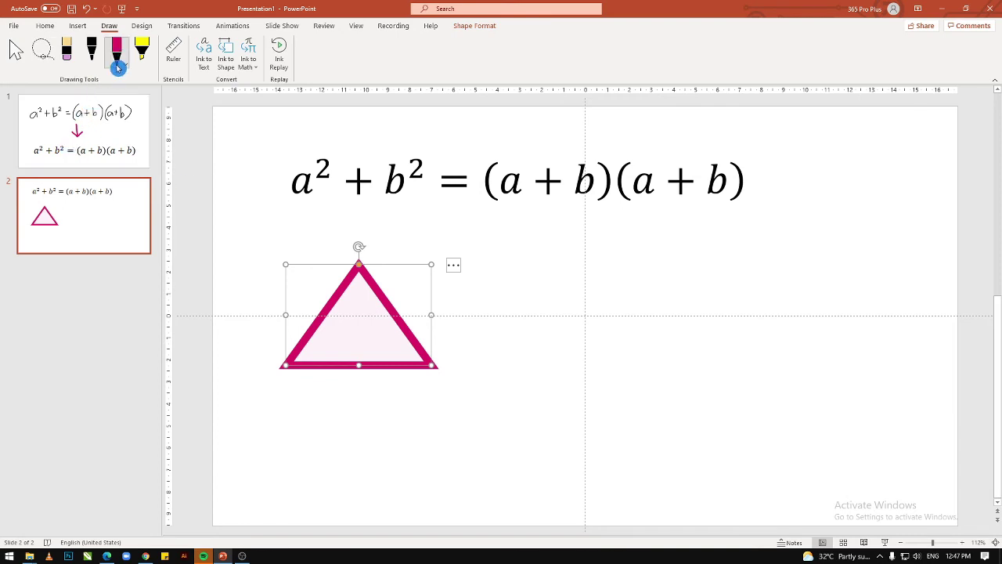
{"action": "left_click", "coordinate": [123, 67]}
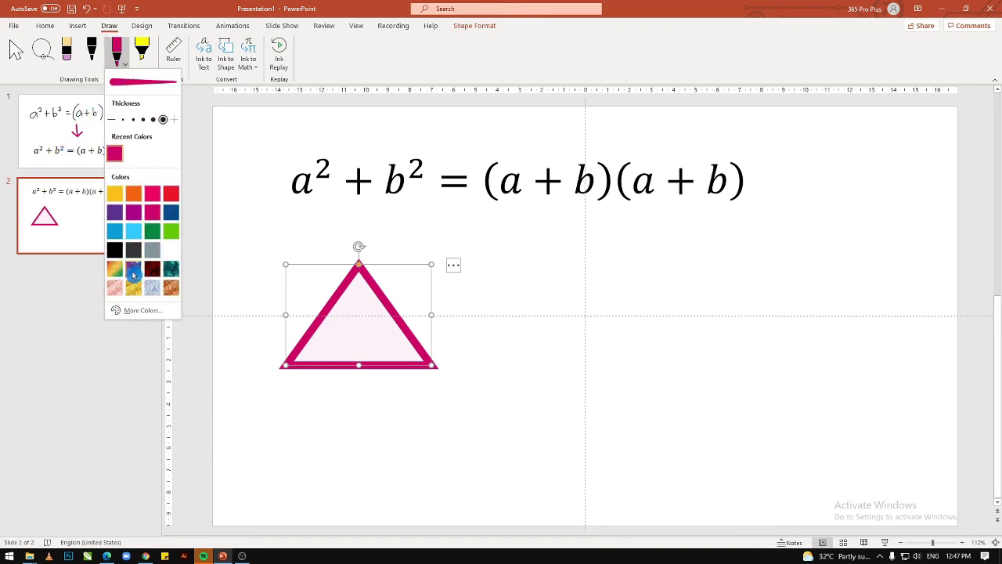
{"action": "left_click", "coordinate": [133, 274]}
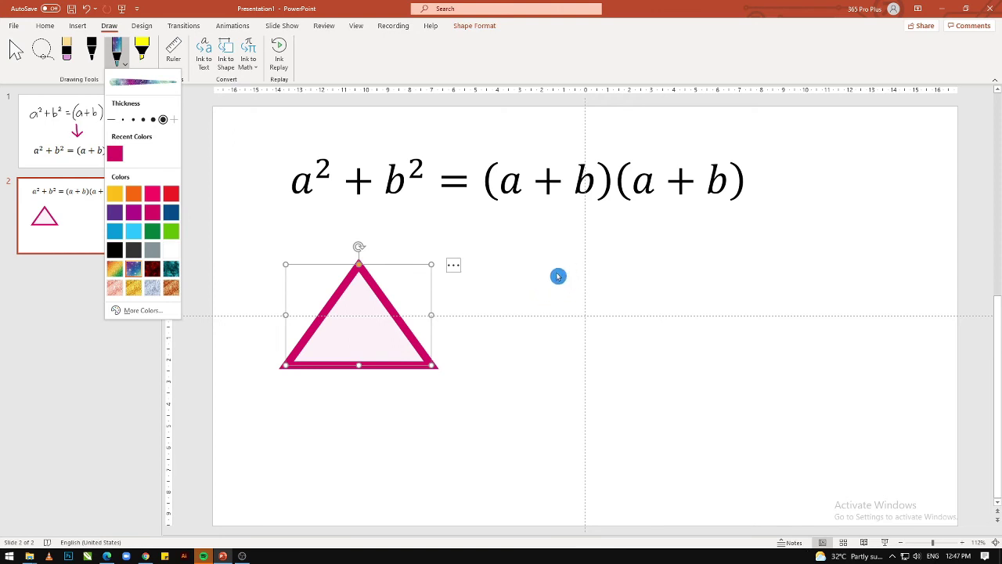
{"action": "mouse_move", "coordinate": [537, 263]}
{"action": "left_mouse_down"}
{"action": "mouse_move", "coordinate": [624, 293]}
{"action": "mouse_move", "coordinate": [638, 315]}
{"action": "mouse_move", "coordinate": [637, 373]}
{"action": "mouse_move", "coordinate": [606, 405]}
{"action": "mouse_move", "coordinate": [551, 406]}
{"action": "mouse_move", "coordinate": [517, 369]}
{"action": "mouse_move", "coordinate": [539, 265]}
{"action": "left_mouse_up"}
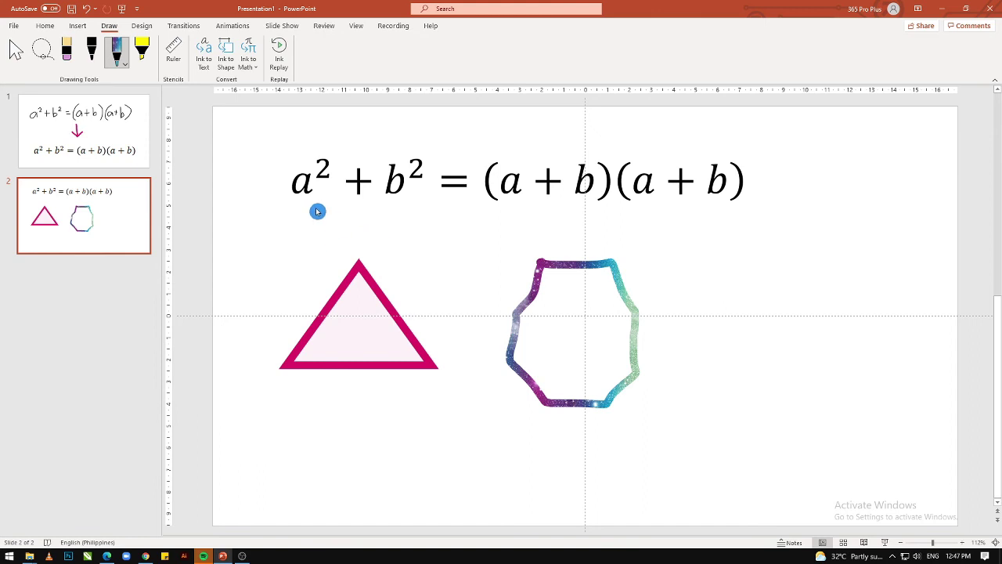
- Lasso the textured ink outline, convert it to a clean hexagon, then deselect it
{"action": "left_click", "coordinate": [41, 51]}
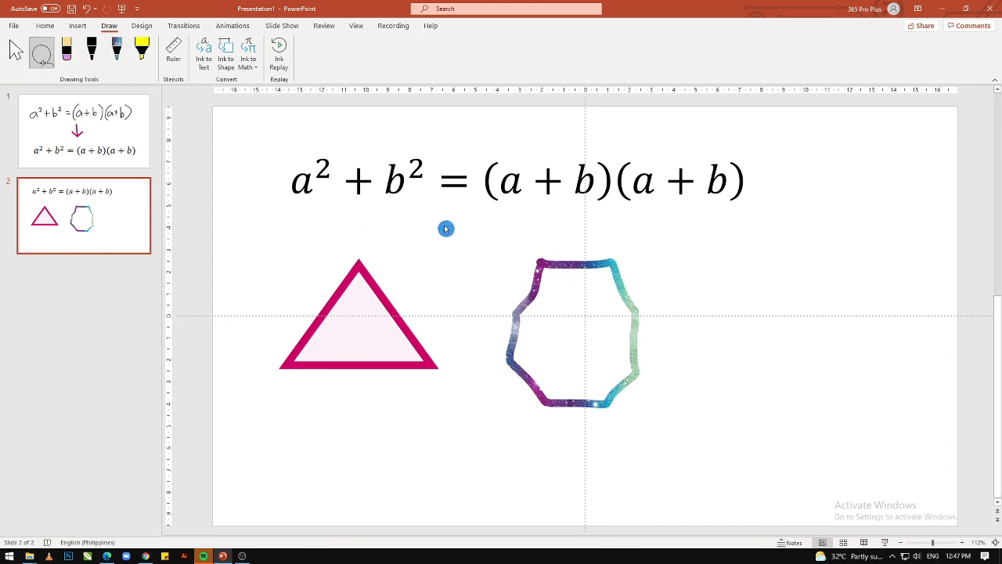
{"action": "mouse_move", "coordinate": [446, 226]}
{"action": "left_mouse_down"}
{"action": "mouse_move", "coordinate": [694, 386]}
{"action": "mouse_move", "coordinate": [582, 233]}
{"action": "mouse_move", "coordinate": [570, 251]}
{"action": "left_mouse_up"}
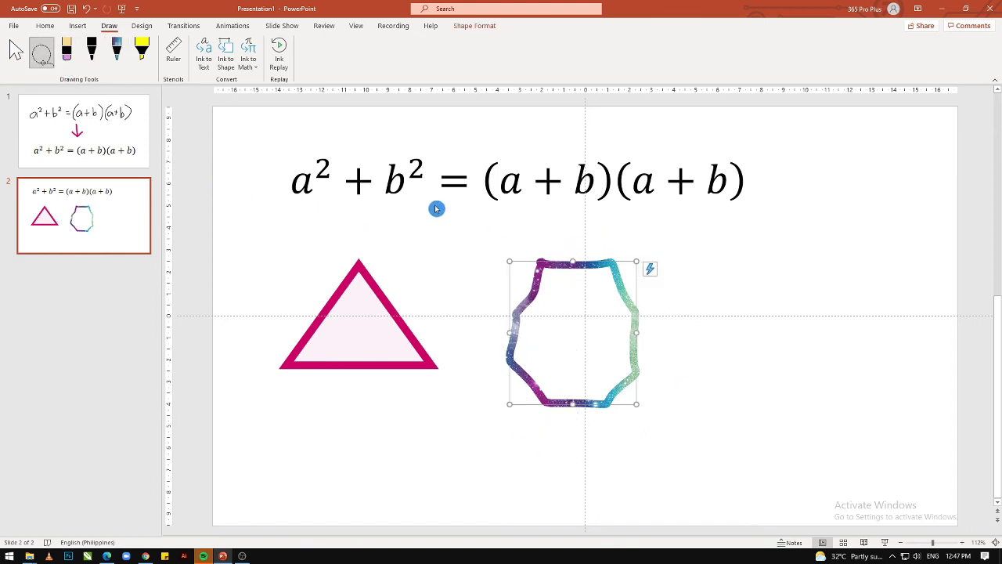
{"action": "left_click", "coordinate": [231, 49]}
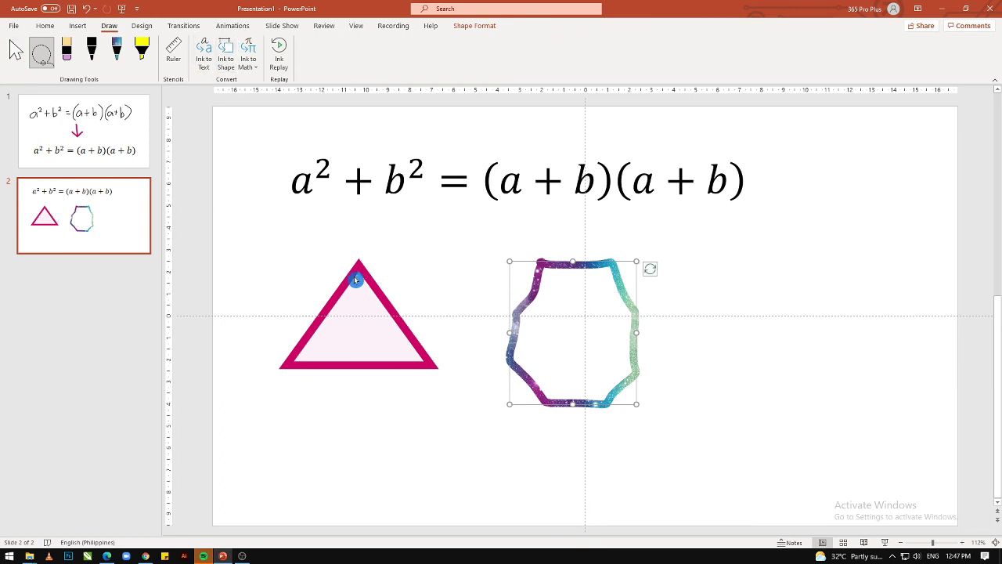
{"action": "left_click", "coordinate": [765, 345]}
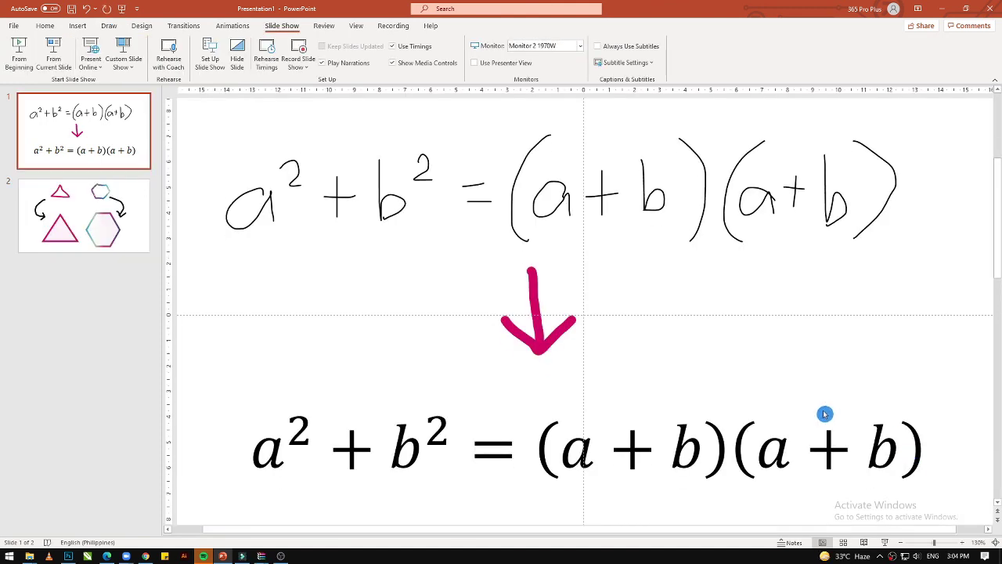
- Select the slide 2 thumbnail to display the shapes slide
{"action": "left_click", "coordinate": [71, 229]}
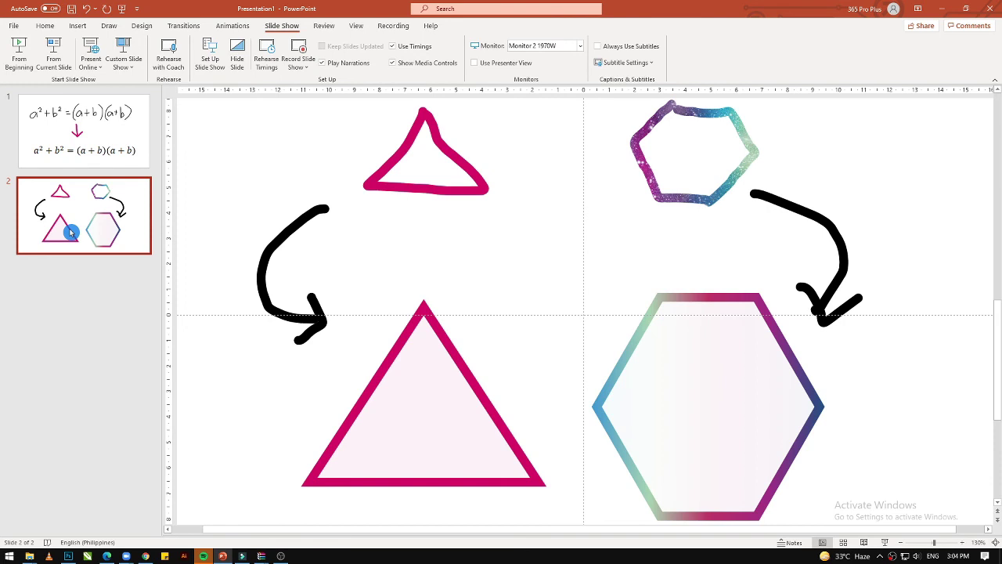